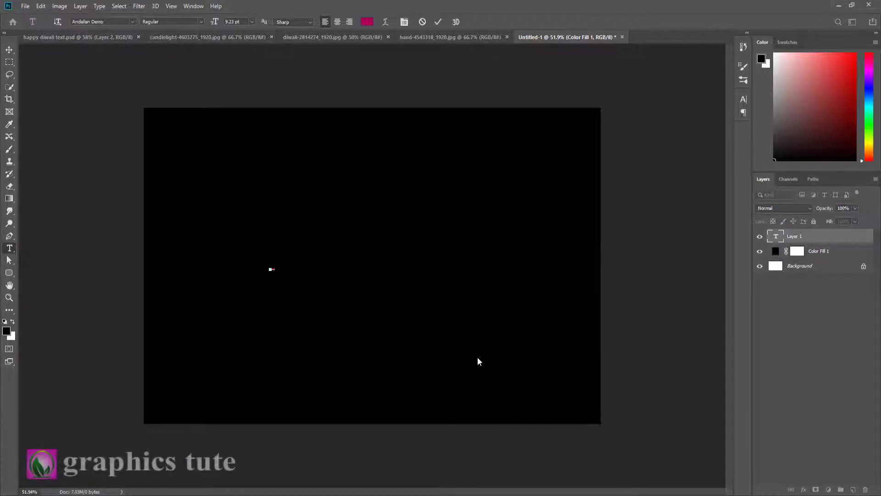
Step: Commit the Diwali text, enlarge it to about 8144%, and centre it on the canvas
click(439, 22)
click(9, 50)
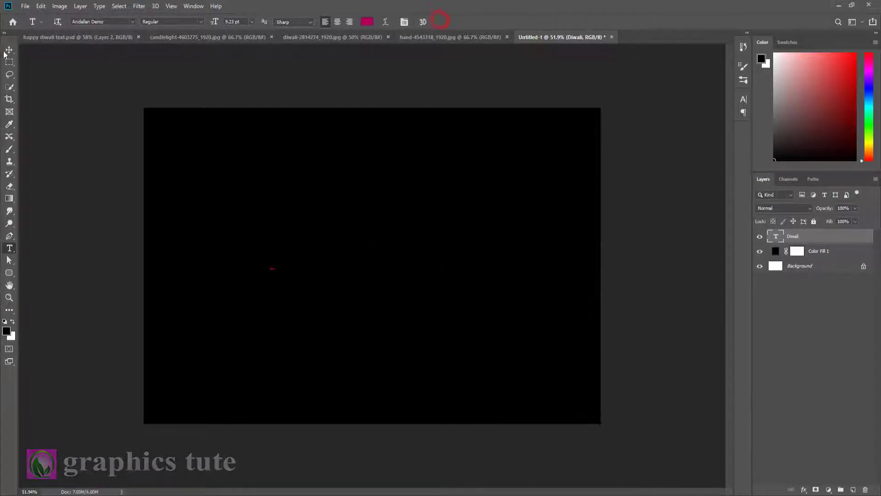
key(ctrl+t)
drag(276, 272, 409, 335)
drag(369, 278, 464, 275)
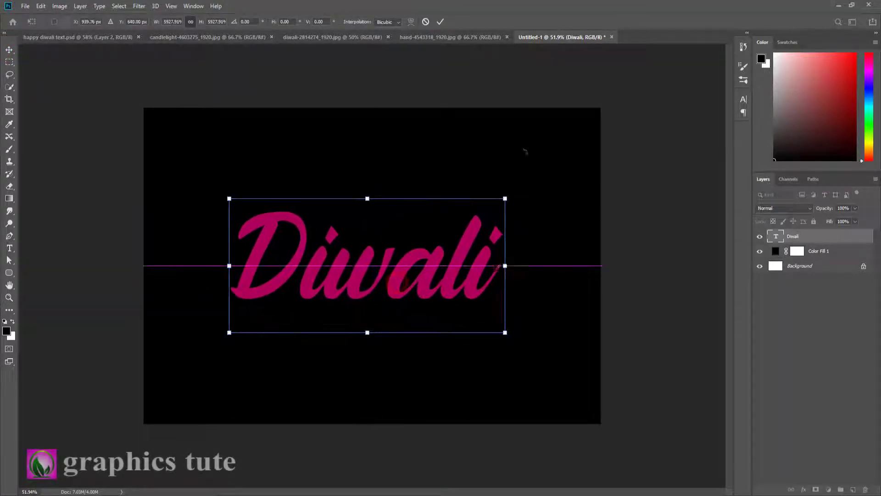
drag(505, 198, 557, 173)
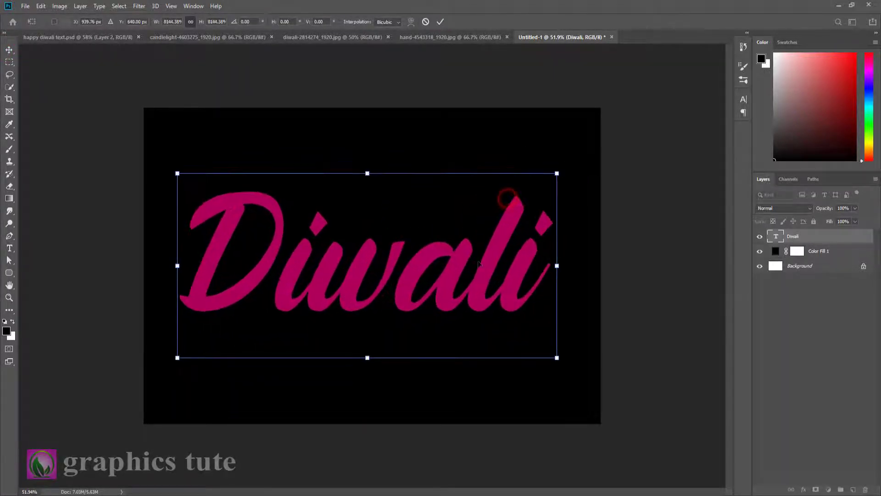
mouse_move(485, 266)
mouse_down()
mouse_move(488, 259)
mouse_move(498, 270)
mouse_move(485, 270)
mouse_move(488, 285)
mouse_move(487, 265)
mouse_up()
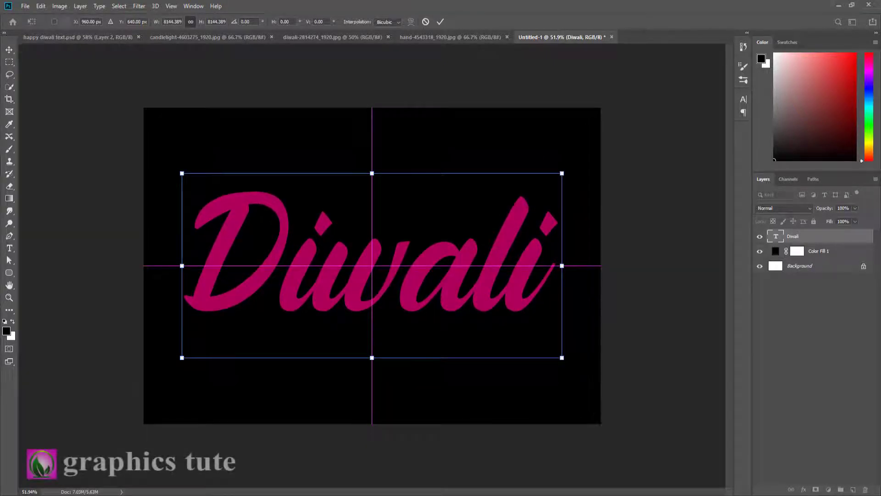
click(440, 21)
click(9, 248)
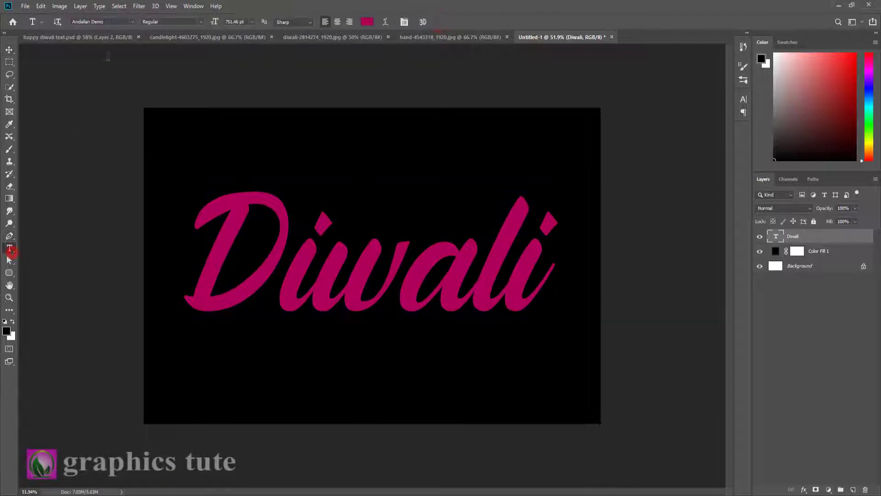
click(134, 21)
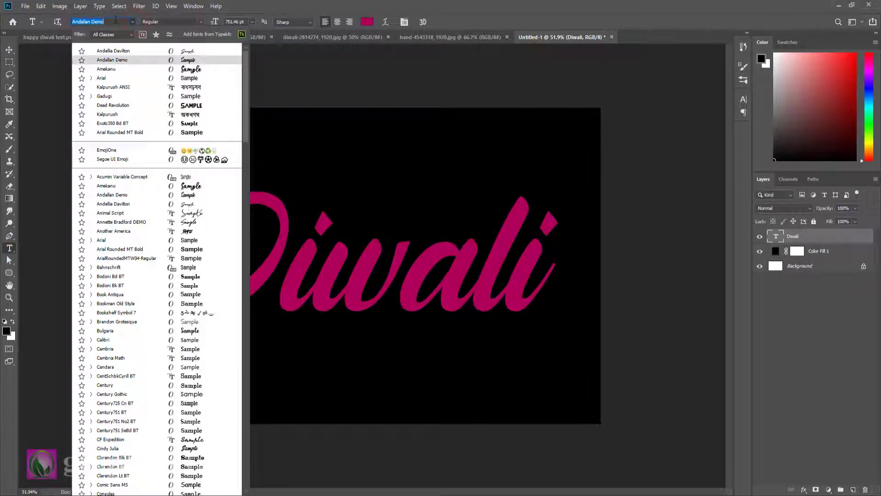
click(611, 16)
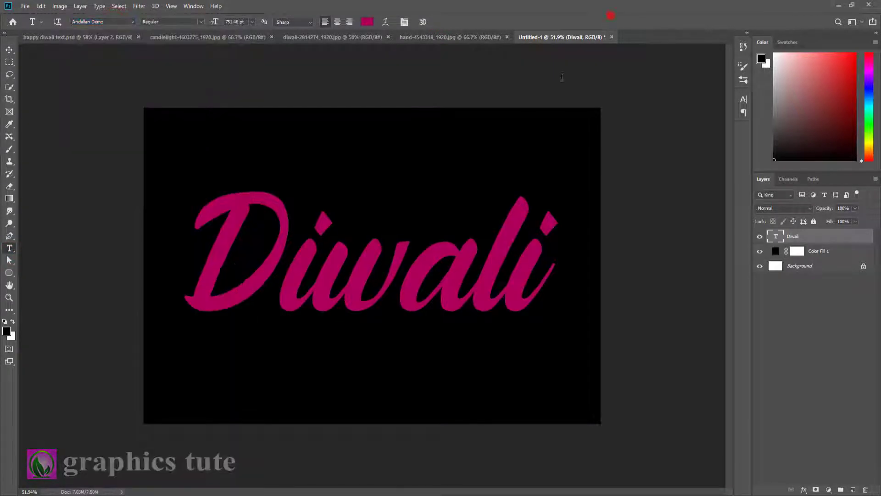
Step: Unlock the background of hand-4543318_1920.jpg and copy the hand-and-lamp image into the Untitled-1 document above the text
click(9, 297)
drag(402, 284, 393, 270)
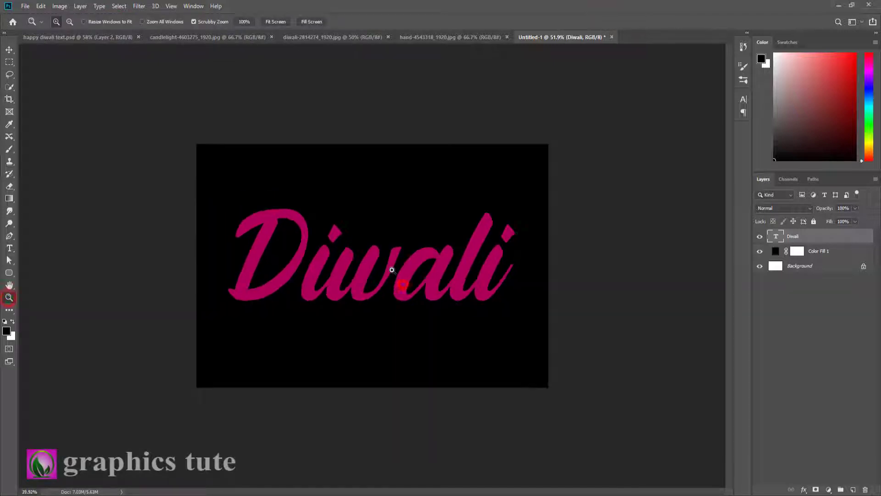
click(216, 37)
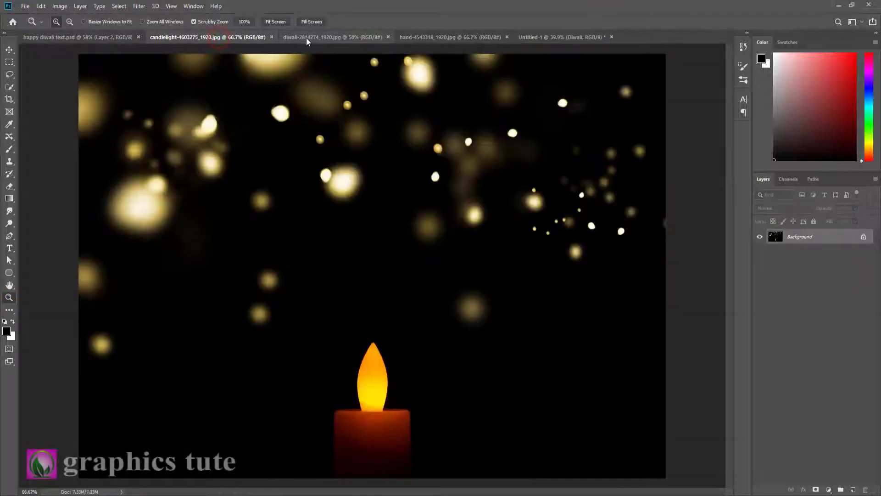
click(307, 37)
click(432, 36)
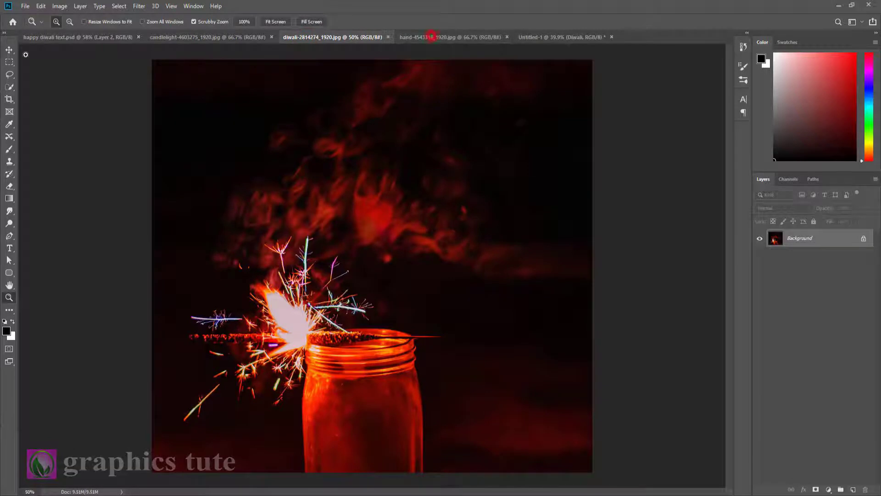
click(9, 50)
click(442, 37)
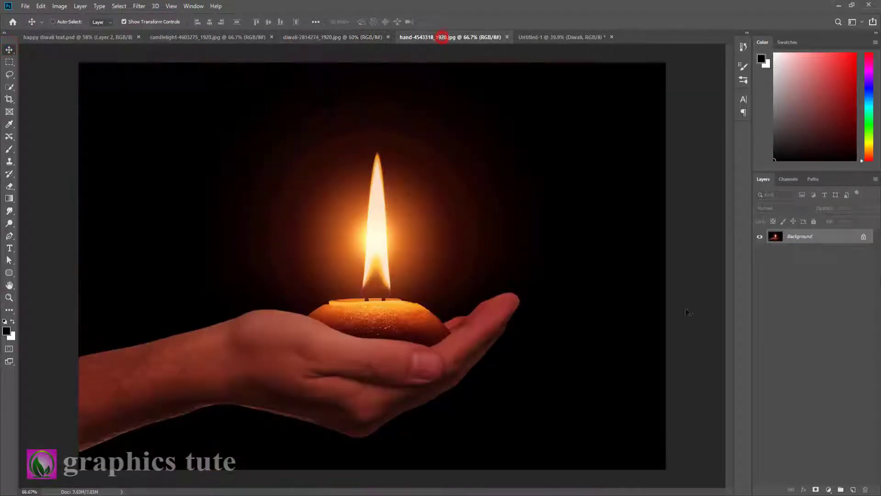
click(863, 237)
drag(419, 152, 554, 64)
drag(584, 34, 383, 376)
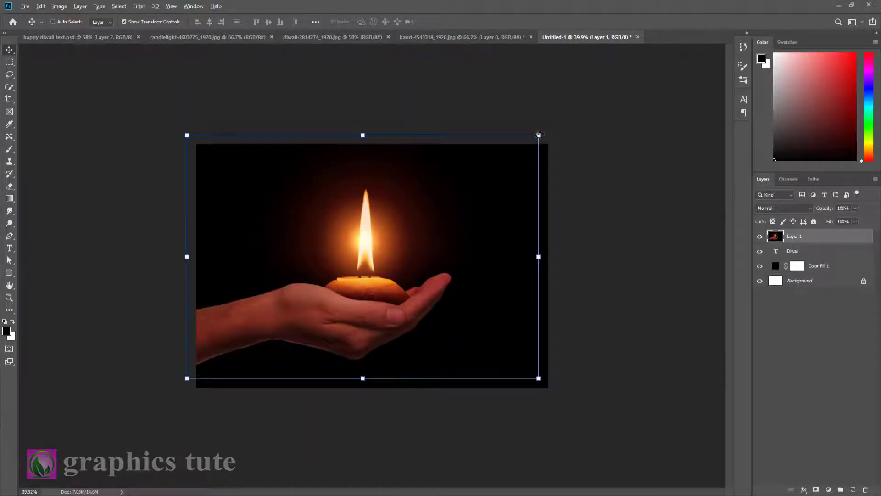
Step: Scale the hand-and-lamp image to about 72% and set its blend mode to Screen
drag(539, 134, 492, 109)
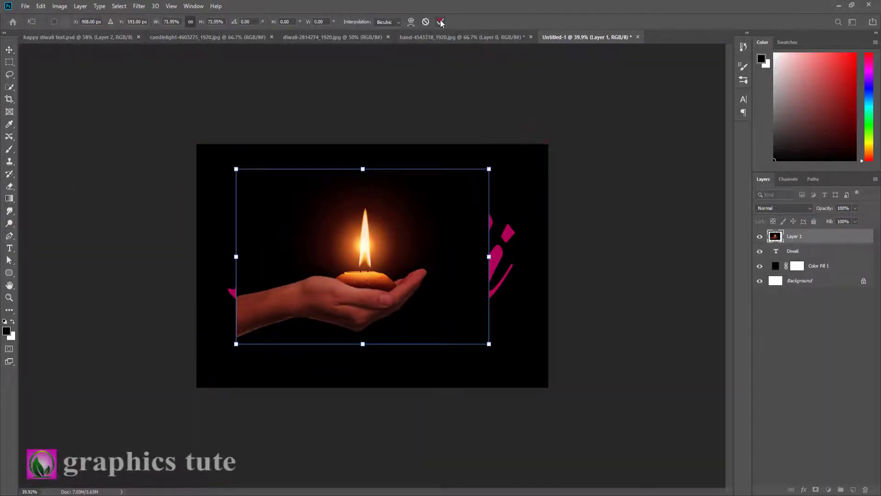
click(440, 22)
click(786, 210)
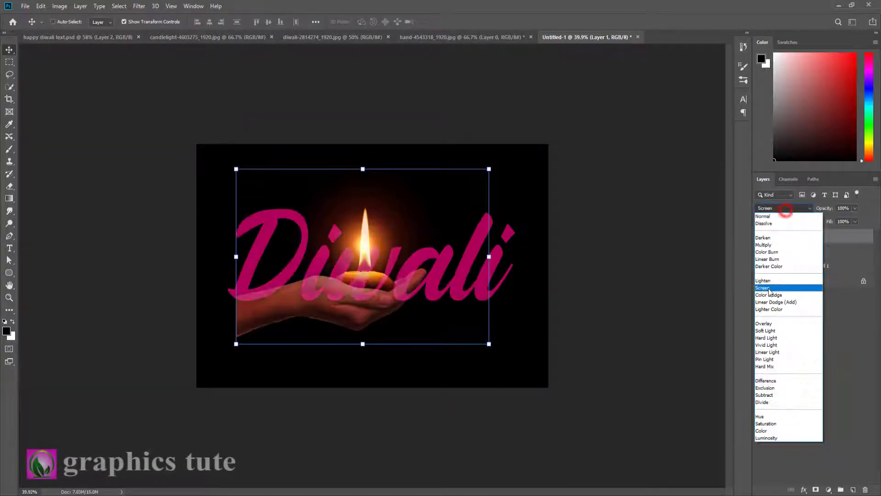
click(768, 288)
Step: Move the hand image against the canvas's left edge, with the lamp over the first "i", and clip it to the Diwali text
mouse_move(371, 286)
mouse_down()
mouse_move(331, 247)
mouse_move(341, 278)
mouse_move(355, 280)
mouse_up()
click(9, 298)
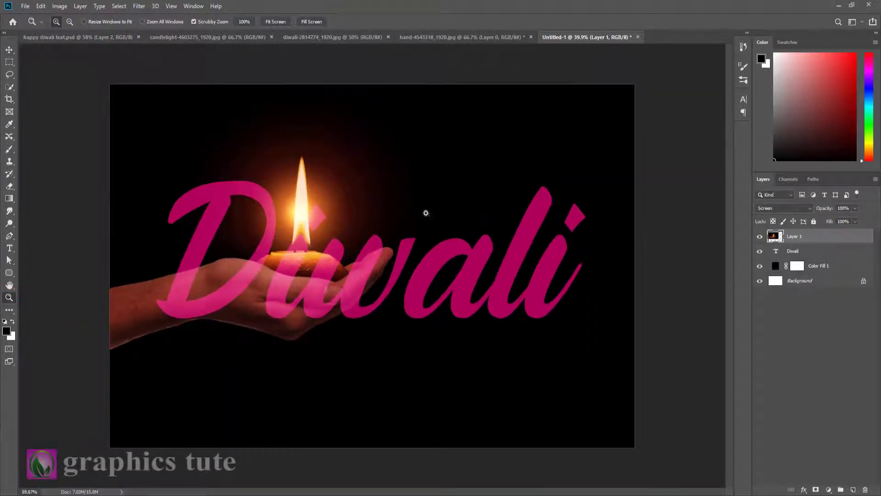
click(9, 51)
drag(285, 249, 318, 271)
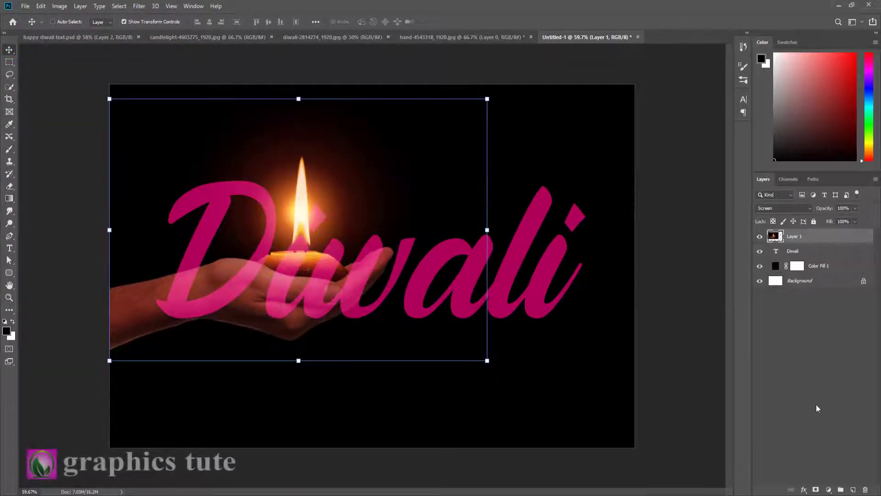
right_click(858, 239)
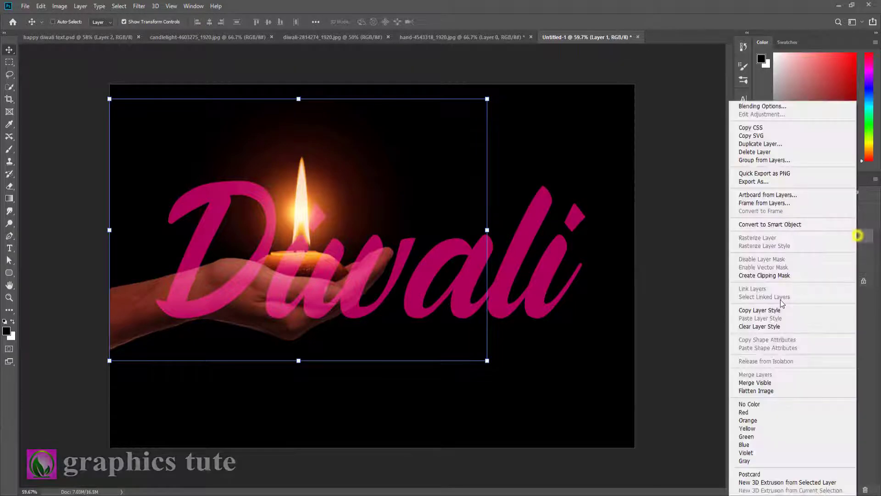
click(759, 275)
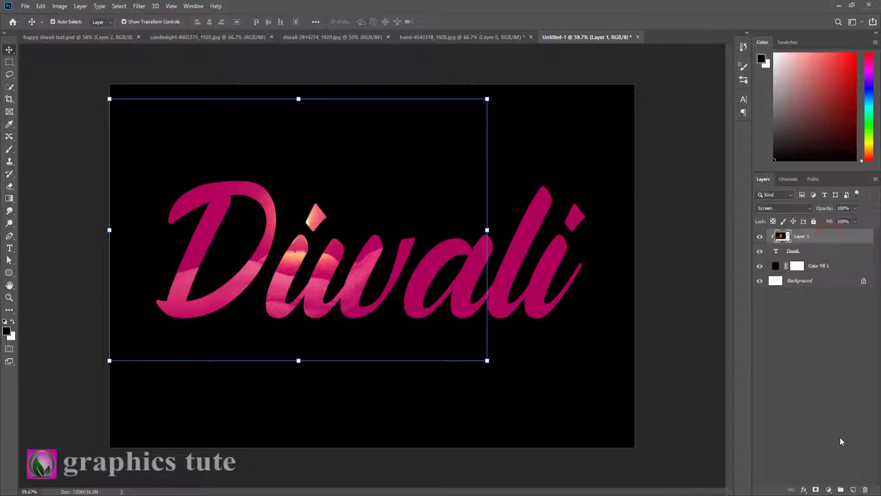
Step: Duplicate the clipped hand layer and give the copy an inverted, fully black layer mask
key(ctrl+j)
click(815, 490)
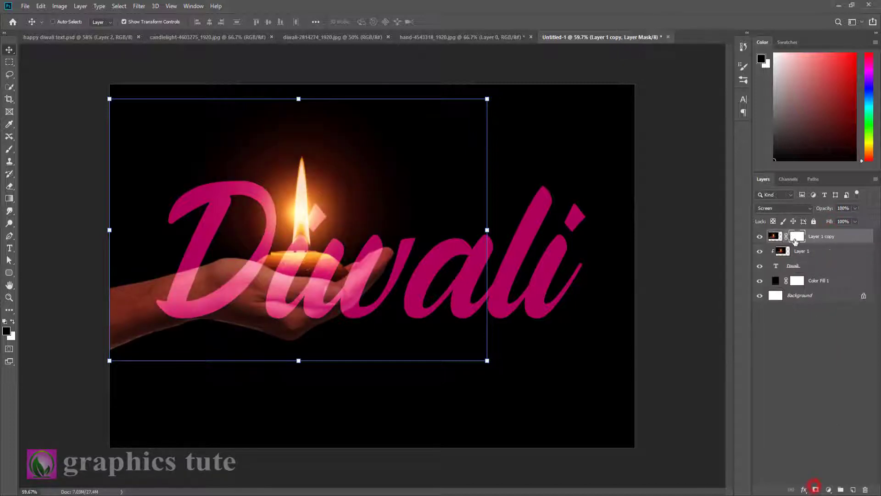
key(ctrl+i)
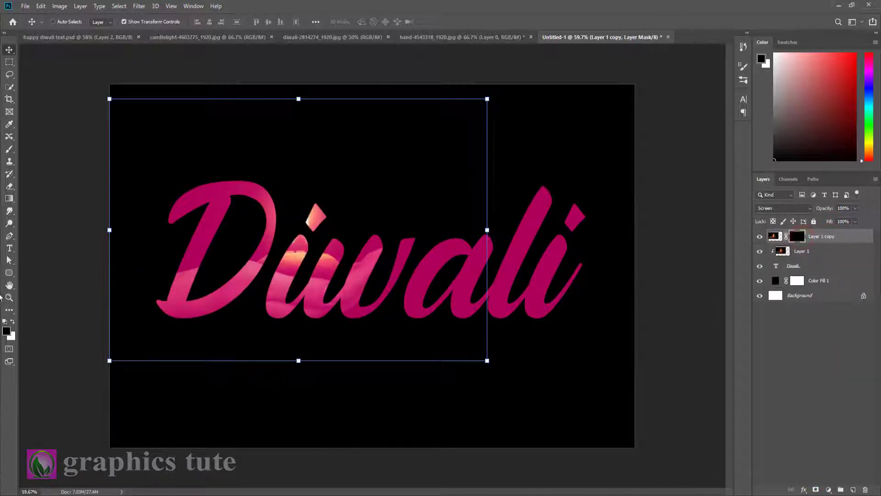
Step: Paint white on the copy's mask near the flame's base with a soft 70 px brush at 4% opacity
click(8, 299)
drag(308, 250, 318, 274)
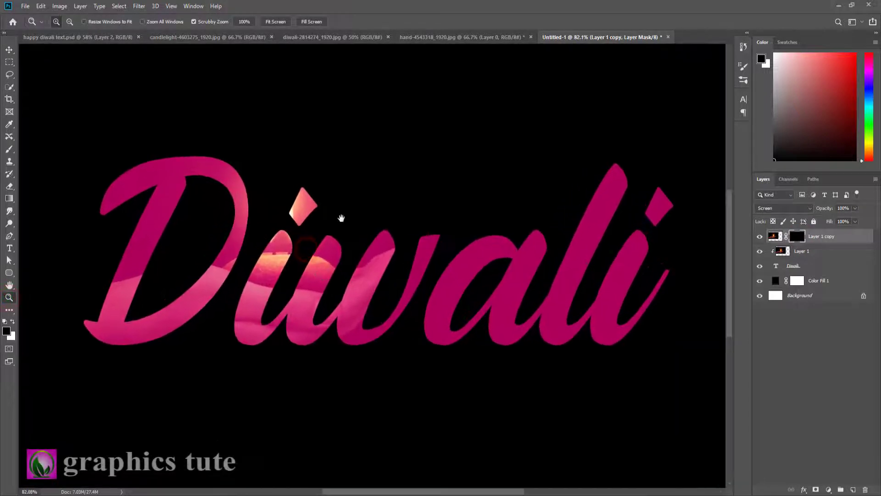
drag(341, 218, 347, 298)
click(9, 149)
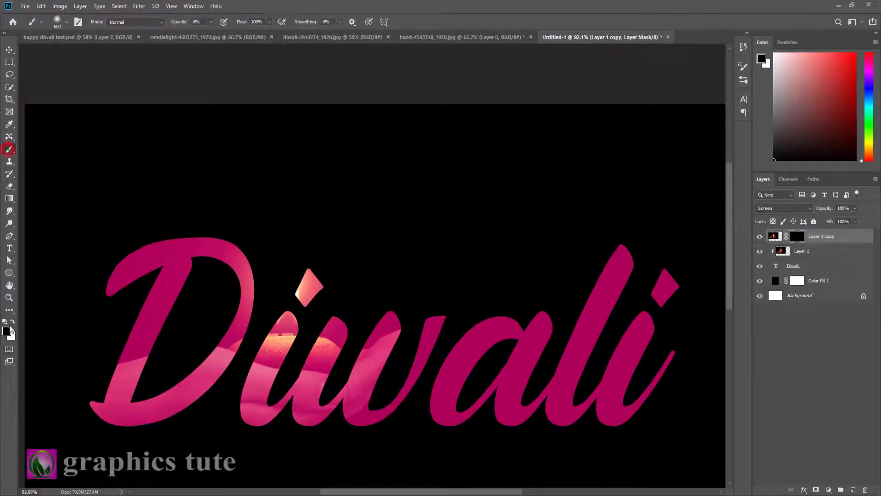
click(12, 321)
key(bracketleft)
key(bracketleft)
key(bracketleft)
key(bracketleft)
key(bracketleft)
key(bracketleft)
key(bracketleft)
key(bracketleft)
key(bracketleft)
key(bracketleft)
key(bracketleft)
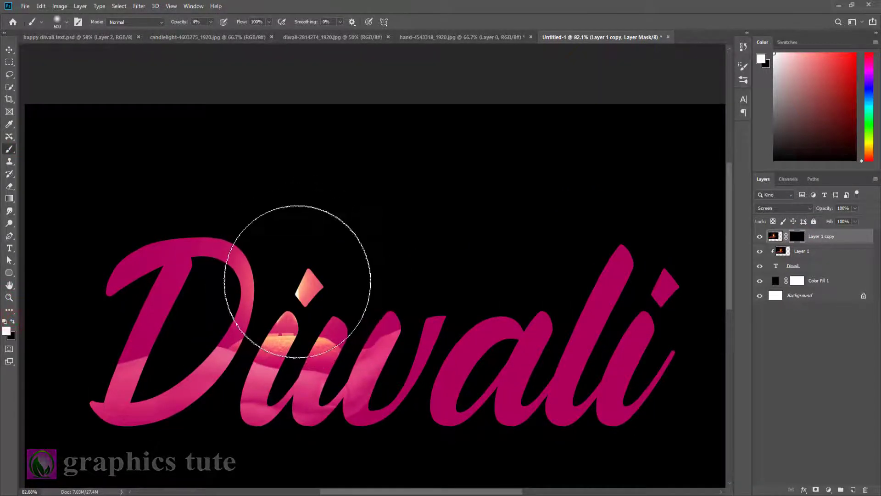
drag(303, 307, 290, 301)
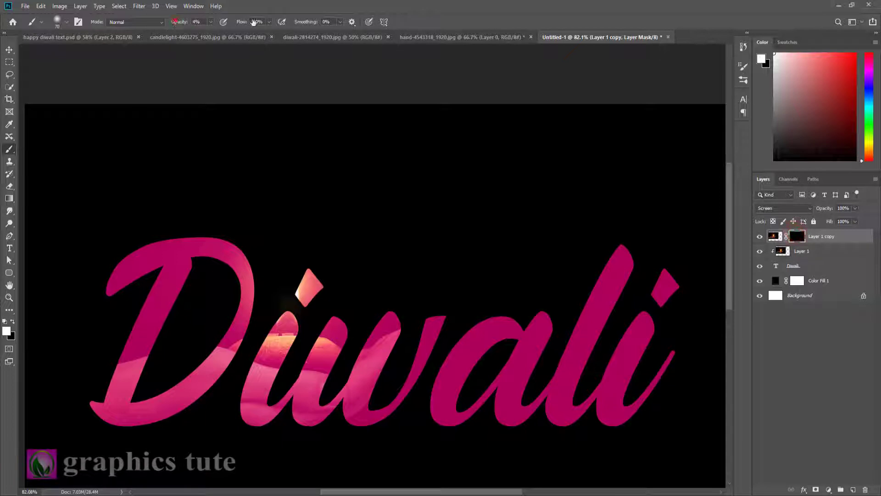
Step: Reveal the flame and its surrounding glow by painting white on the mask at 100% opacity, enlarging the brush to 150 px
mouse_move(283, 312)
mouse_down()
mouse_move(290, 202)
mouse_move(289, 291)
mouse_move(325, 239)
mouse_move(257, 294)
mouse_move(215, 257)
mouse_move(268, 255)
mouse_move(255, 295)
mouse_move(328, 303)
mouse_move(338, 229)
mouse_move(282, 183)
mouse_up()
key(bracketright)
key(bracketright)
key(bracketright)
key(bracketright)
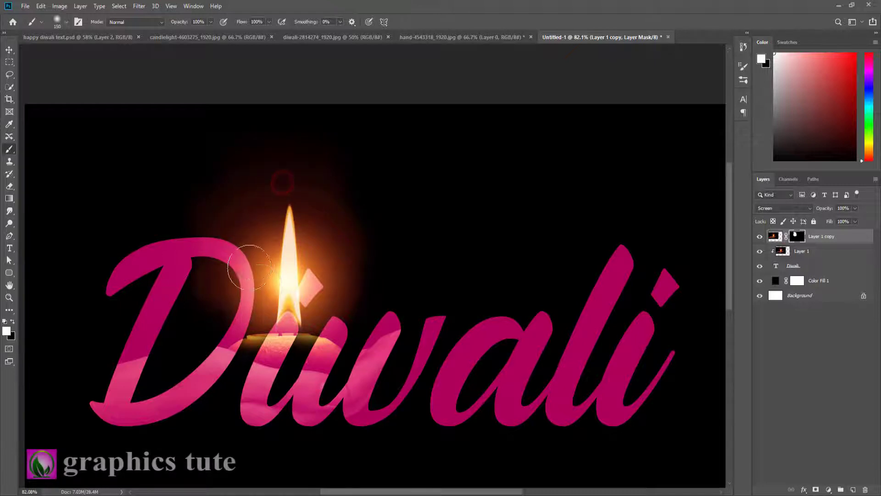
mouse_move(249, 267)
mouse_down()
mouse_move(268, 244)
mouse_move(395, 309)
mouse_up()
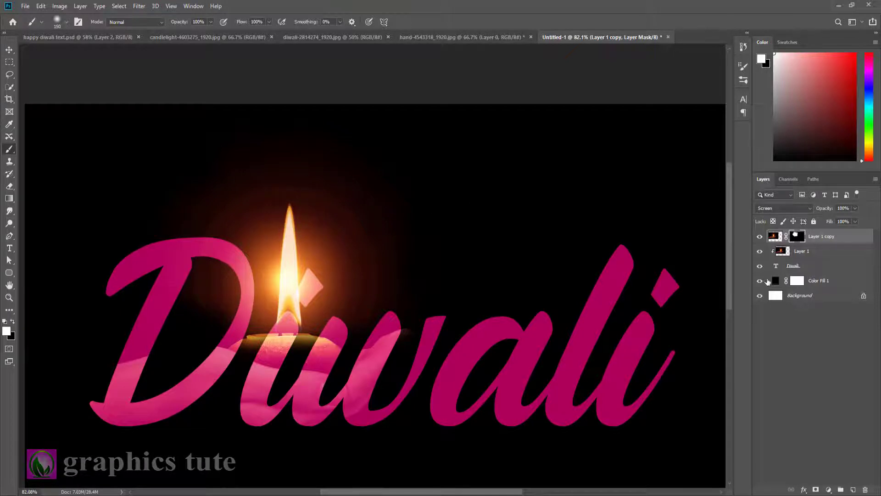
Step: Hide the lamp's rim outside the letters by painting black on the copy's mask with a 40 px brush
key(x)
key(bracketleft)
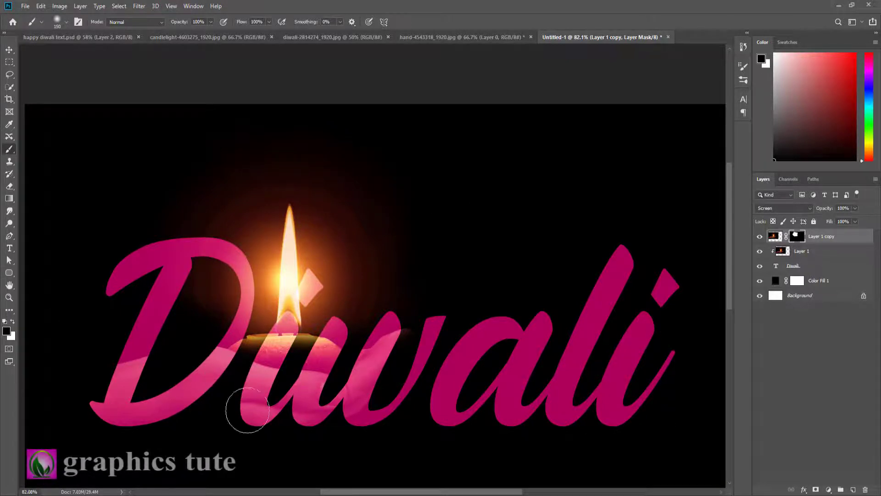
key(bracketleft)
key(bracketleft)
key(bracketleft)
key(bracketleft)
key(bracketleft)
key(bracketleft)
key(bracketleft)
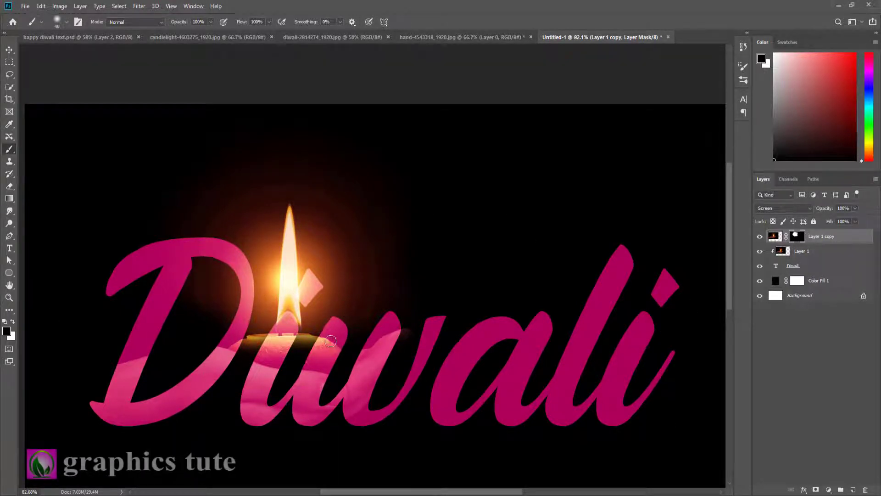
drag(329, 342, 242, 343)
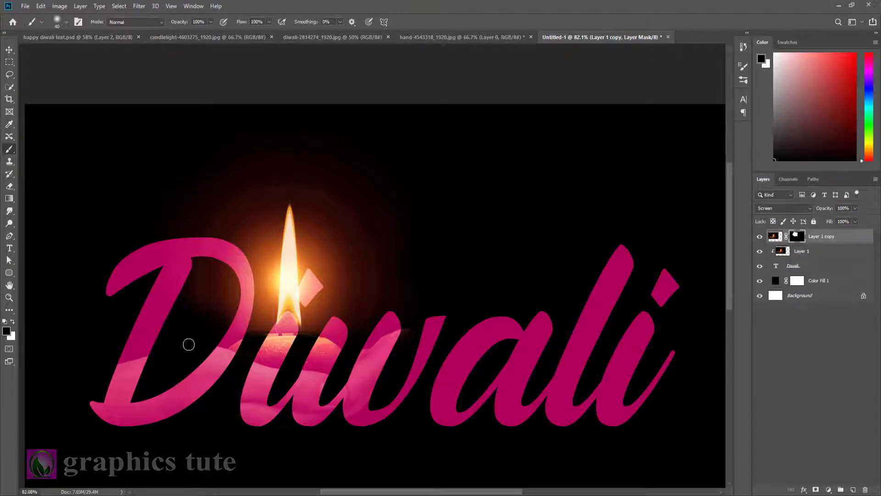
Step: Nudge the masked flame copy slightly left and down so the flame meets the first "i"
click(7, 53)
drag(329, 356, 327, 360)
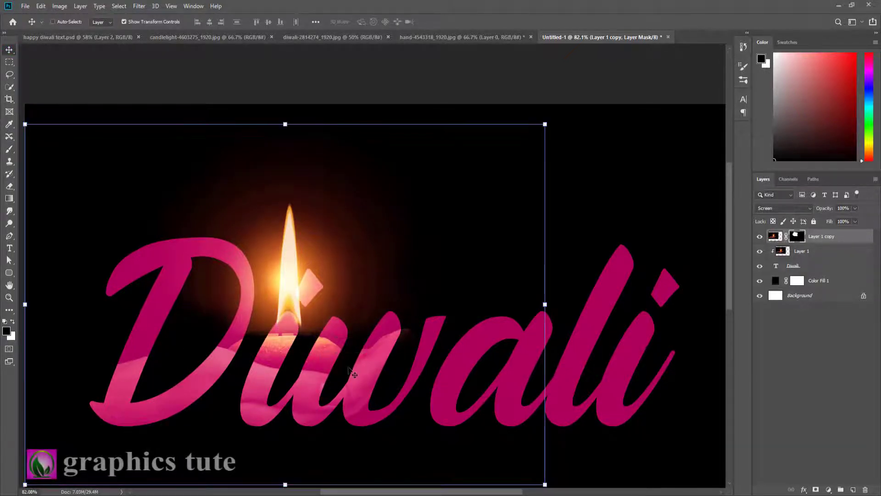
key(Left)
key(Left)
key(Right)
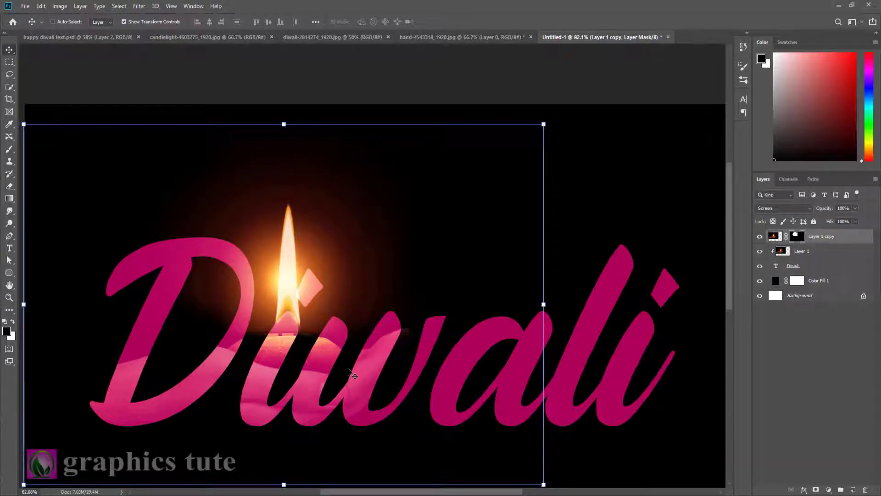
key(Down)
key(Down)
key(Down)
key(Down)
key(Down)
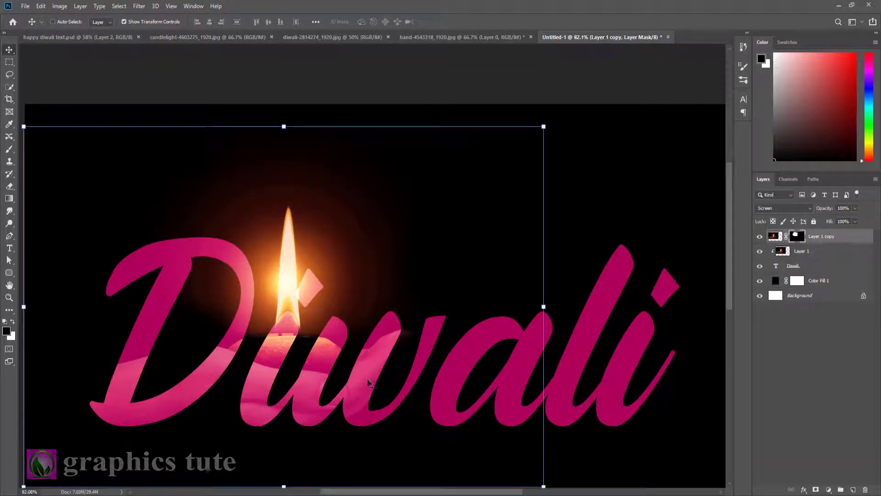
Step: Add a layer mask to the Diwali text and hide the first "i" dot by painting black with an 80 px brush
click(802, 267)
click(816, 489)
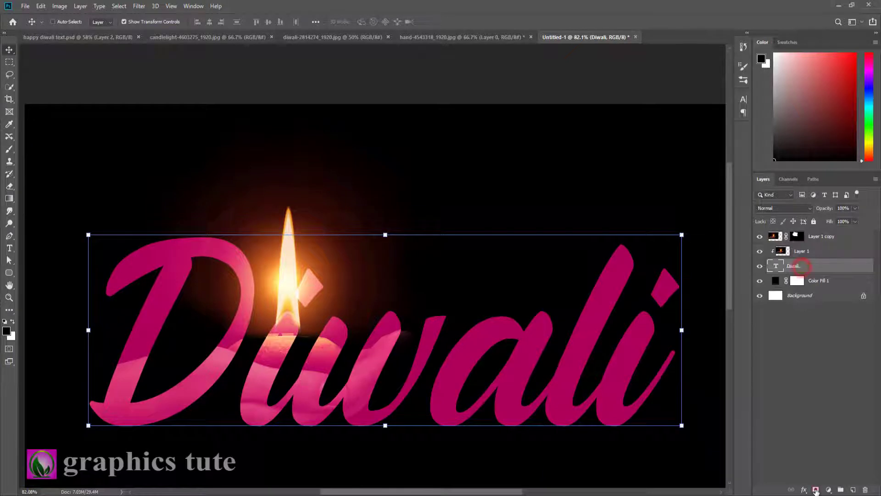
click(9, 149)
drag(319, 275, 302, 296)
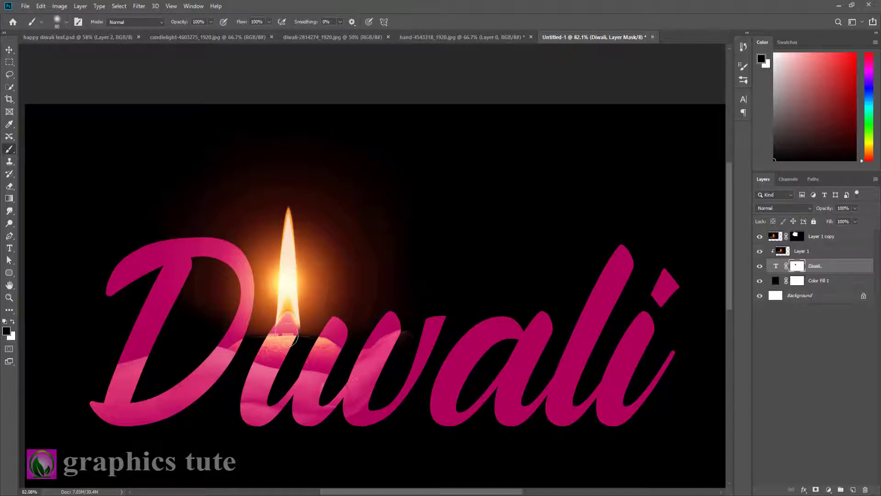
Step: Add a layer mask to the clipped Layer 1 and hide the hand inside the letters by painting black, enlarging the brush to 150 px
click(806, 250)
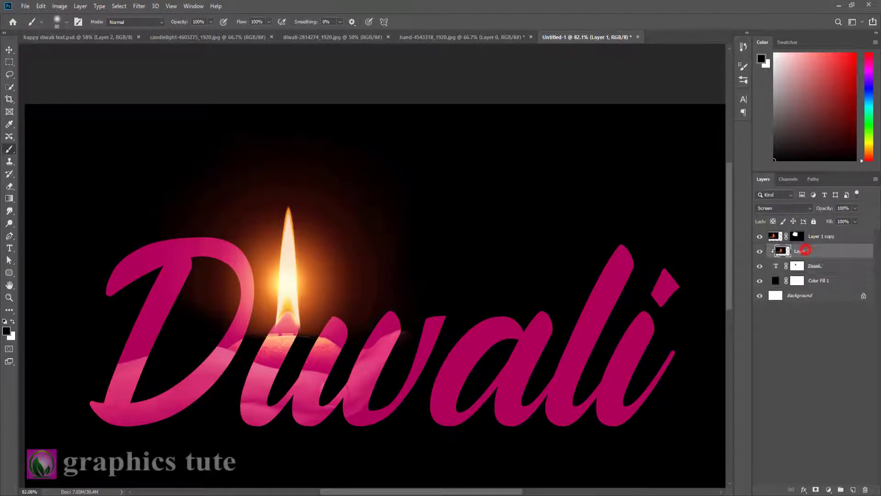
click(815, 490)
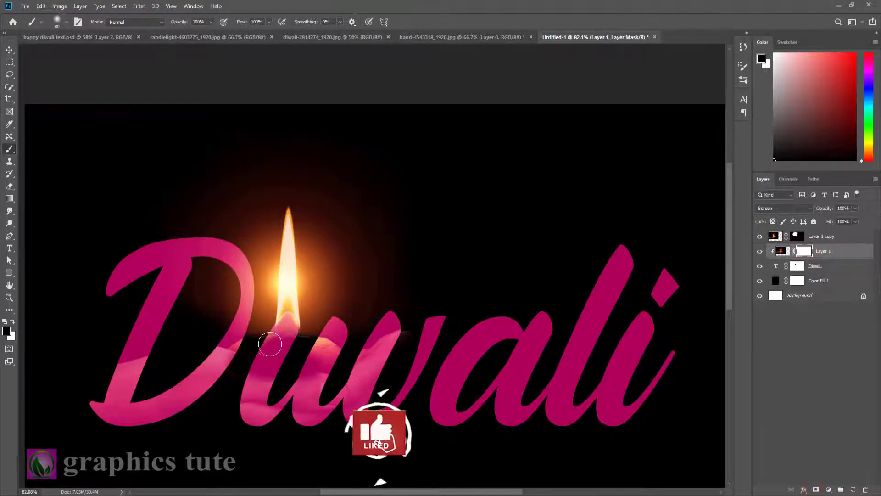
mouse_move(270, 344)
mouse_down()
mouse_move(347, 346)
mouse_move(381, 327)
mouse_move(387, 344)
mouse_move(243, 404)
mouse_move(336, 410)
mouse_move(339, 378)
mouse_move(422, 365)
mouse_move(322, 419)
mouse_move(220, 369)
mouse_move(230, 343)
mouse_move(239, 346)
mouse_move(142, 410)
mouse_move(152, 341)
mouse_move(92, 403)
mouse_move(209, 403)
mouse_move(193, 403)
mouse_move(204, 392)
mouse_move(90, 425)
mouse_move(117, 384)
mouse_move(158, 386)
mouse_up()
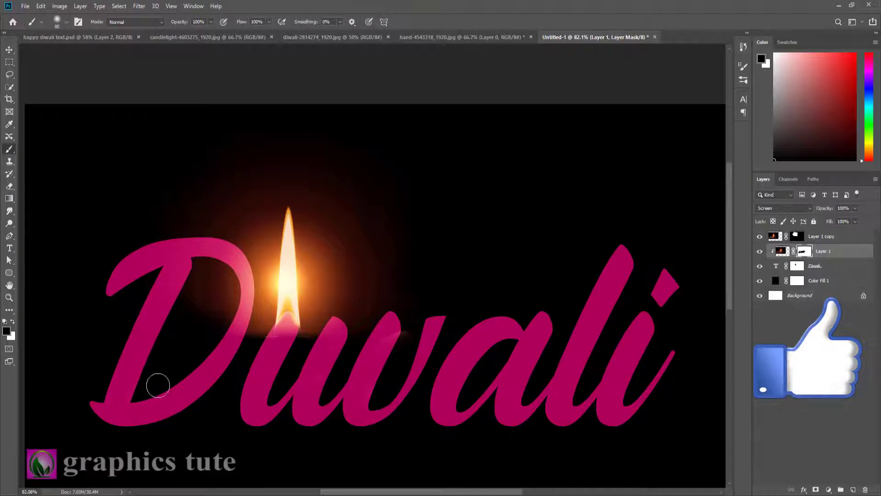
key(bracketright)
key(bracketright)
key(bracketright)
key(bracketright)
mouse_move(339, 399)
mouse_down()
mouse_move(236, 371)
mouse_move(297, 356)
mouse_move(120, 303)
mouse_move(189, 238)
mouse_move(303, 395)
mouse_move(469, 420)
mouse_up()
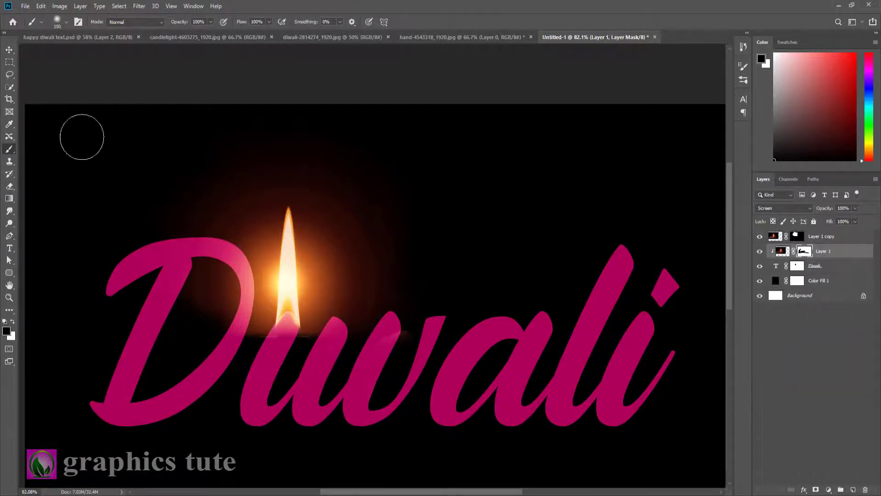
Step: Refine the flame's base on the Layer 1 copy mask with a 90 px brush, painting white around it and black over the candle rim
click(10, 49)
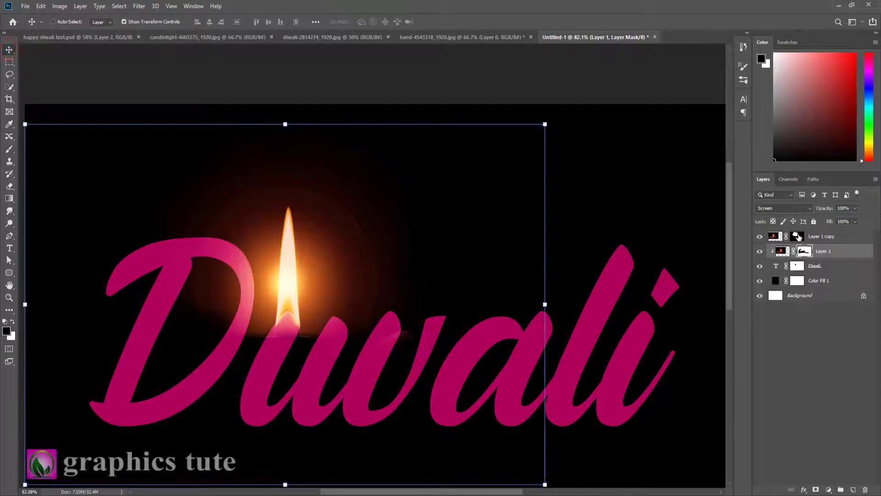
click(798, 236)
click(9, 149)
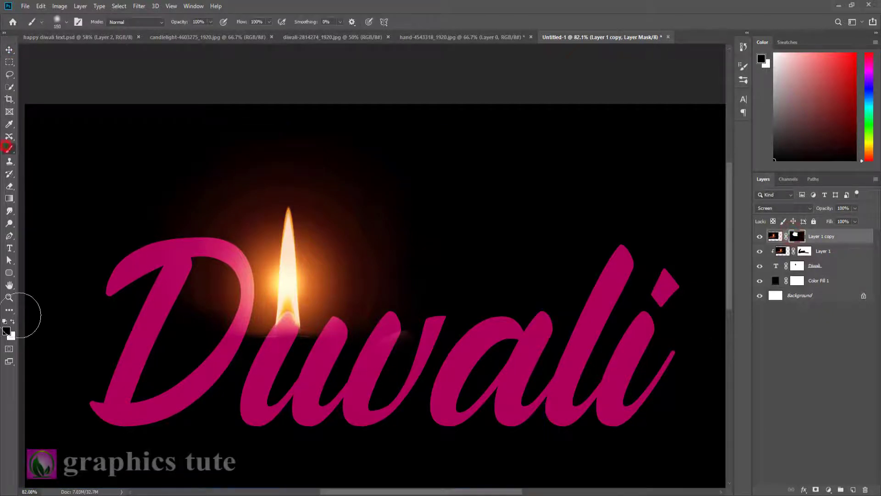
click(13, 321)
key(bracketleft)
key(bracketleft)
key(bracketleft)
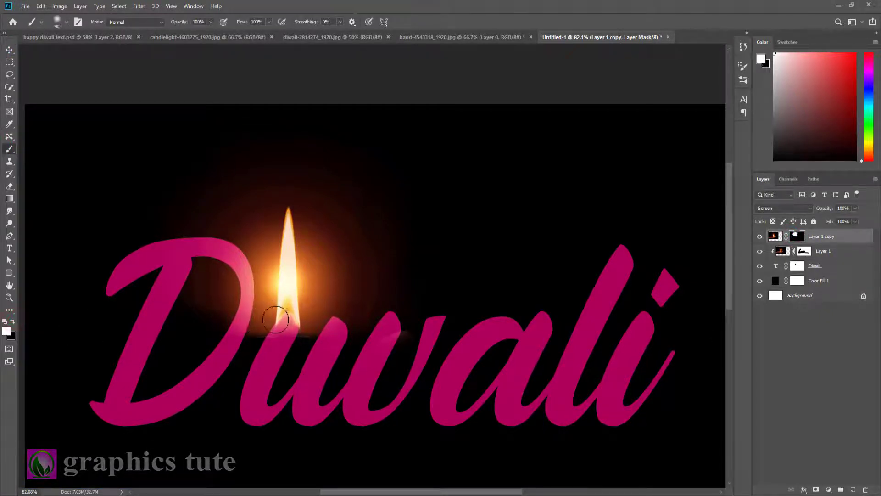
mouse_move(275, 303)
mouse_down()
mouse_move(267, 328)
mouse_move(322, 321)
mouse_up()
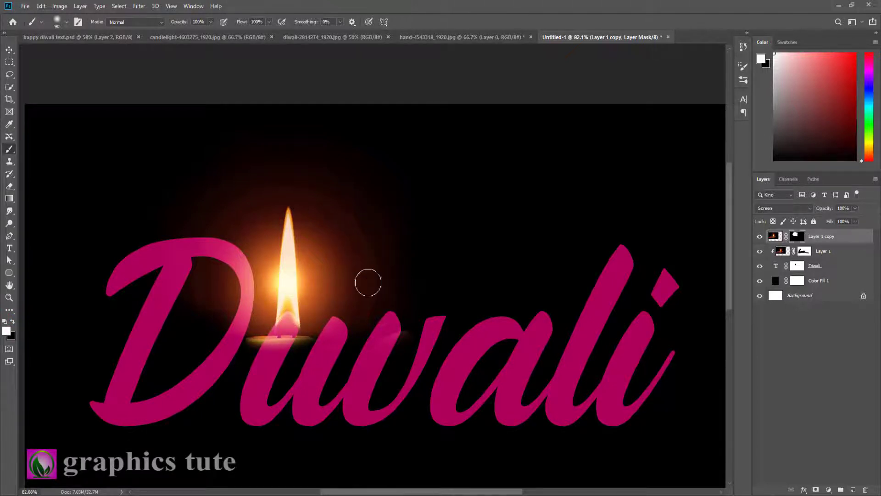
key(x)
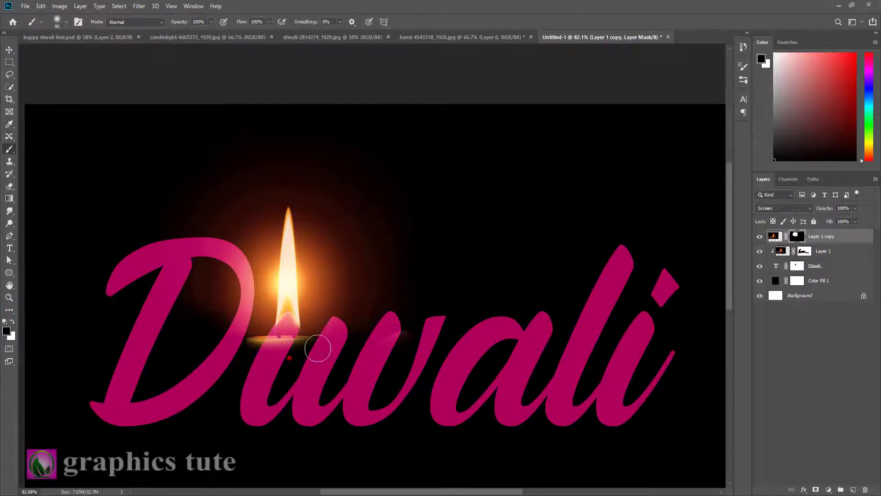
mouse_move(315, 346)
mouse_down()
mouse_move(229, 341)
mouse_move(284, 347)
mouse_up()
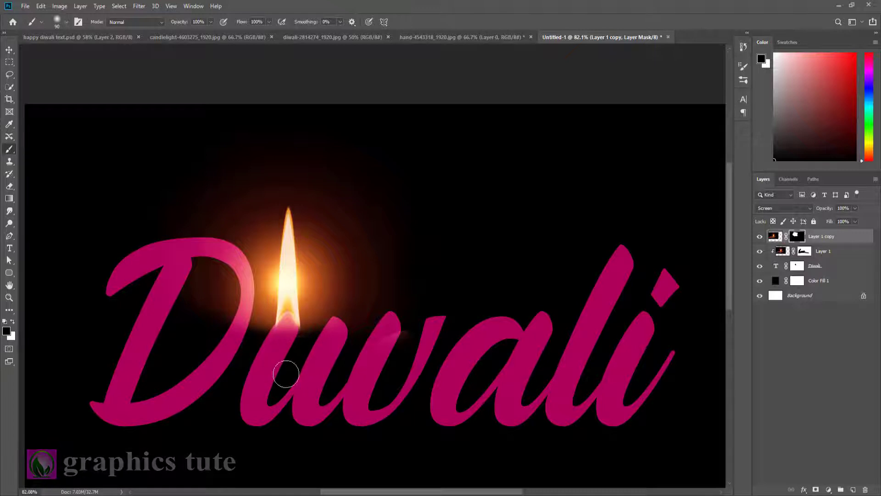
Step: Scale Layer 1 and Layer 1 copy together to 113.71% and nudge them slightly left over the first "i"
click(9, 298)
drag(362, 201, 181, 299)
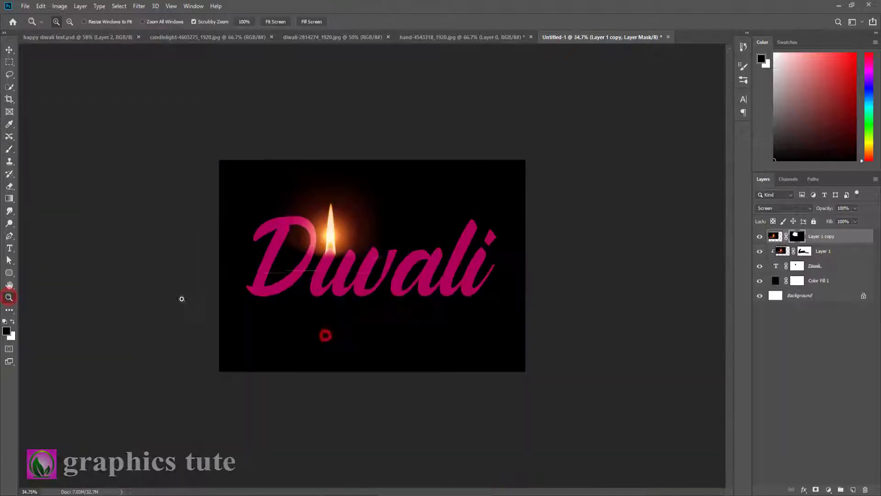
click(760, 236)
click(760, 236)
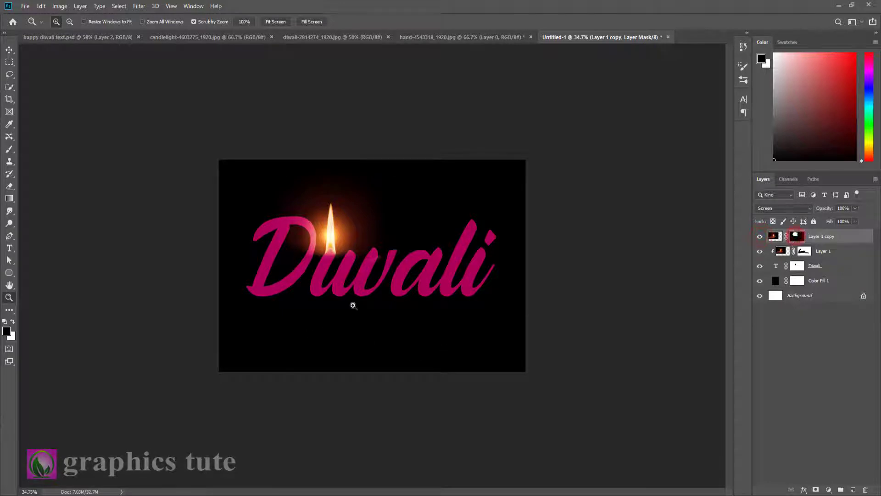
drag(353, 305, 366, 326)
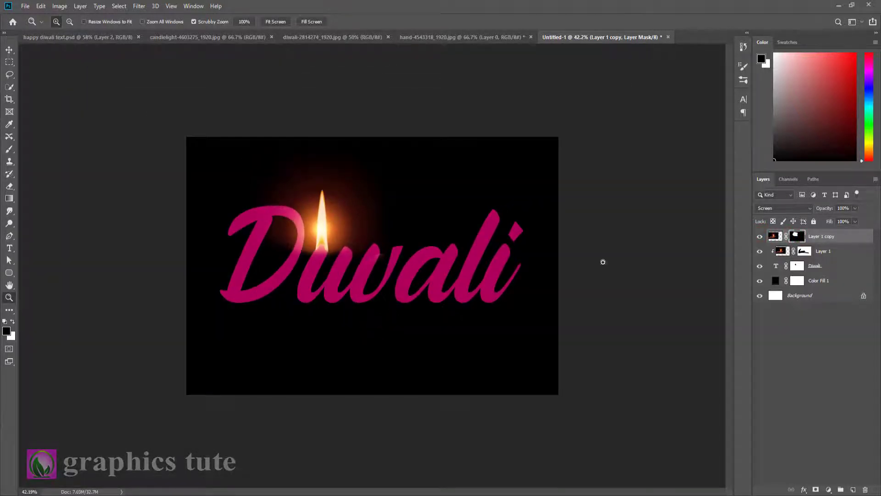
ctrl+click(820, 251)
click(9, 49)
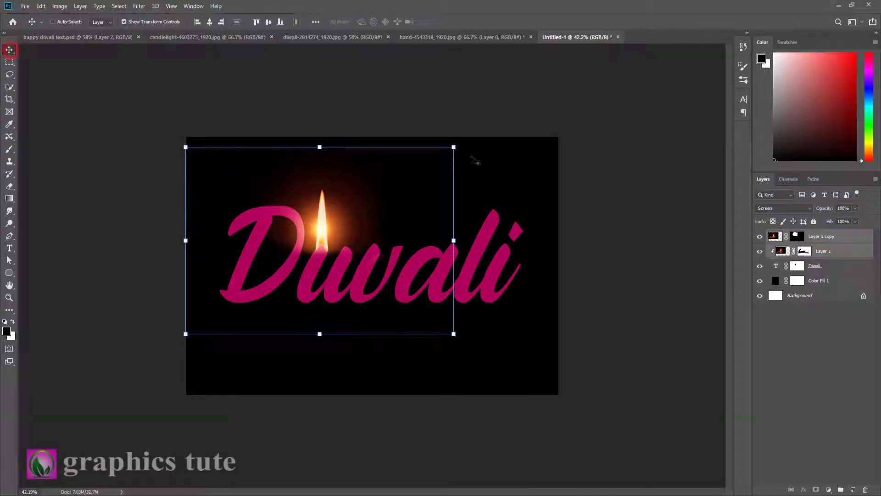
drag(455, 147, 472, 135)
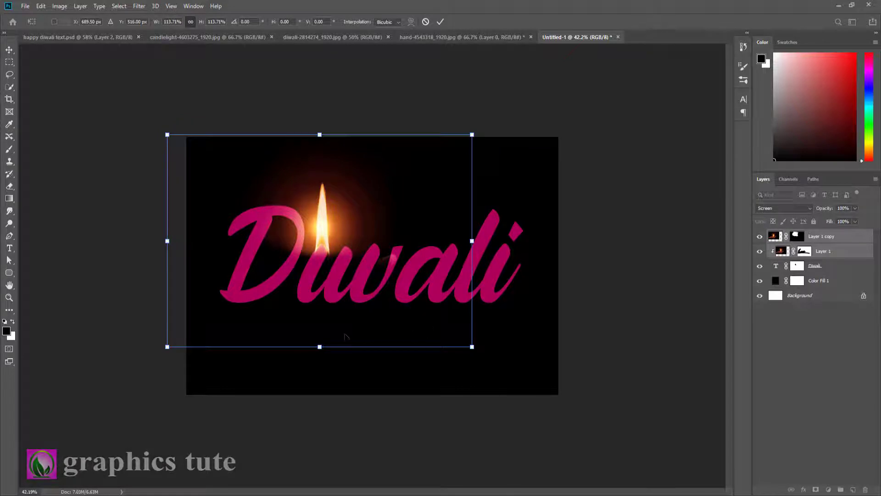
key(Left)
key(Left)
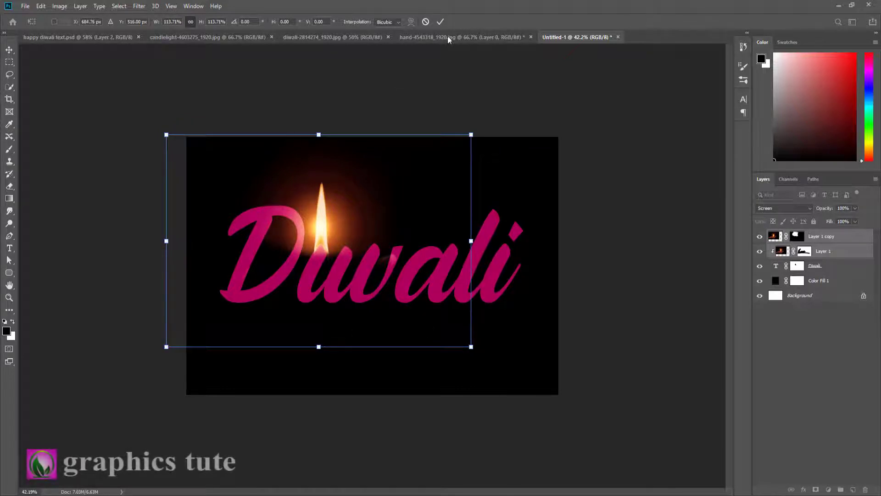
click(441, 23)
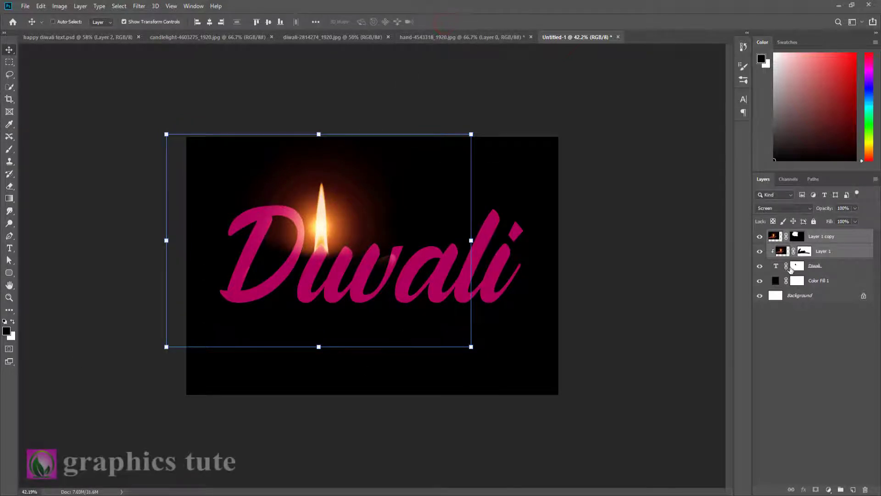
Step: Hide the last "i" dot by painting black on the Diwali text's mask with a 90 px brush
click(816, 268)
click(10, 150)
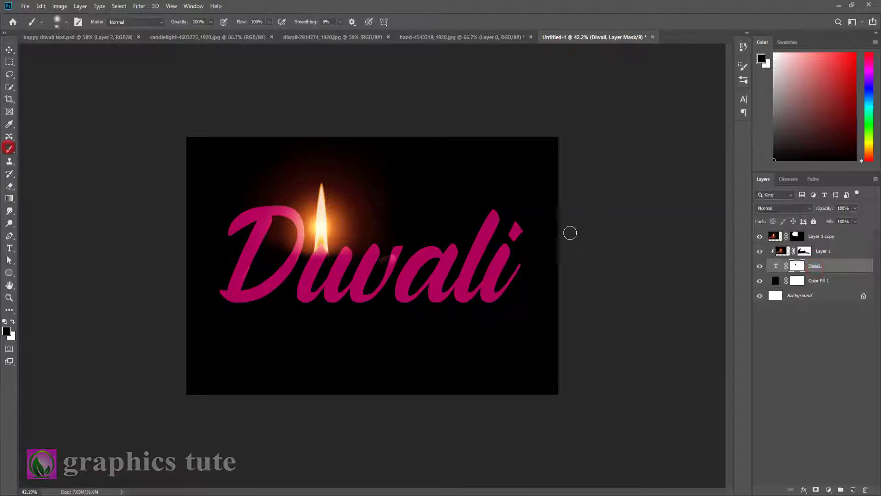
drag(520, 229, 515, 234)
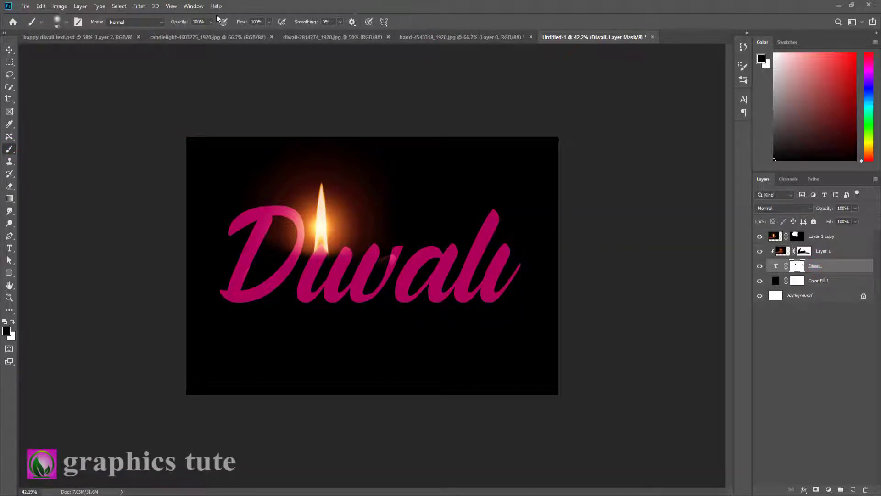
Step: Unlock the sparkler photo in diwali-2814274_1920.jpg and copy it into Untitled-1 as the topmost layer
click(290, 37)
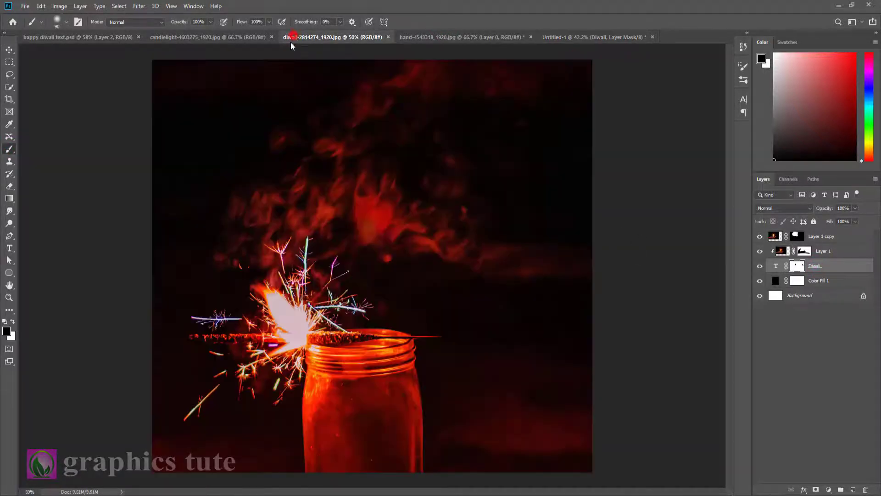
click(9, 50)
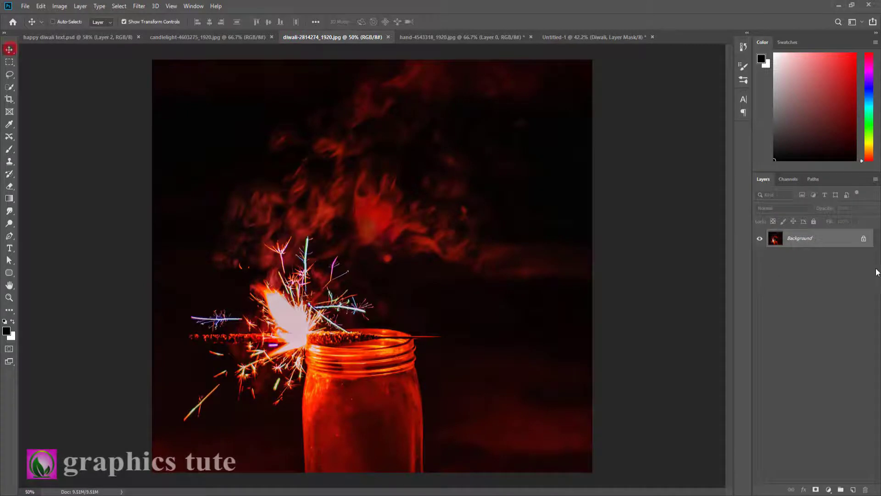
click(864, 239)
drag(404, 174, 438, 268)
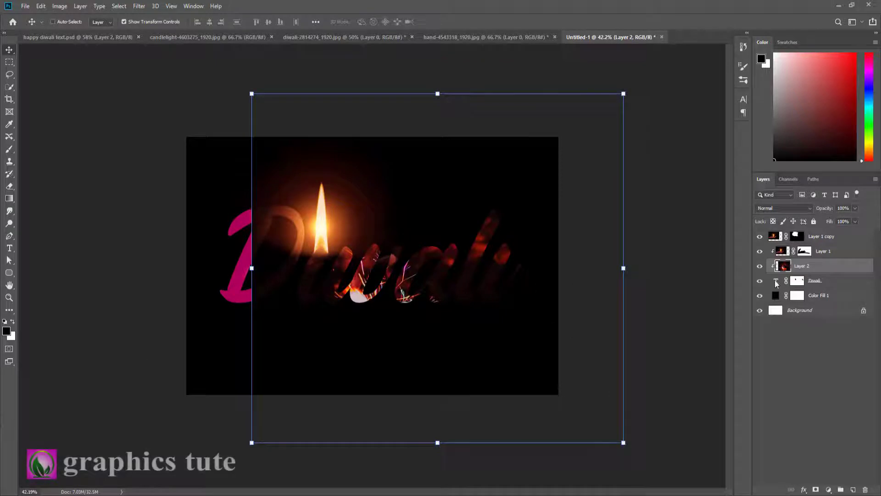
drag(855, 270, 845, 243)
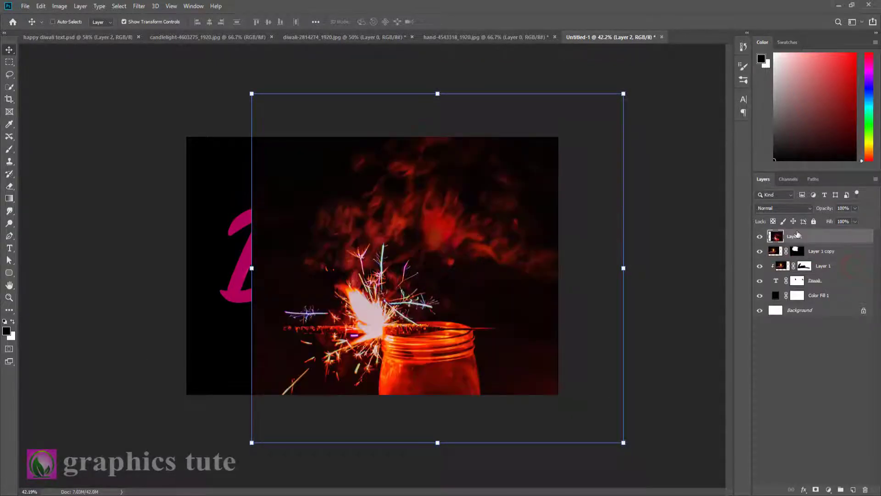
Step: Set the sparkler layer's blend mode to Screen and scale it down to 68.54%
click(793, 211)
click(767, 288)
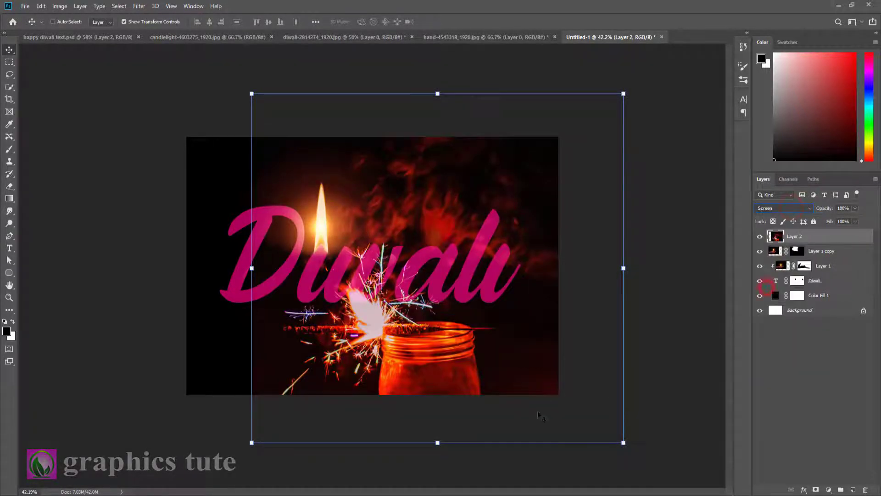
drag(623, 94, 565, 149)
right_click(477, 330)
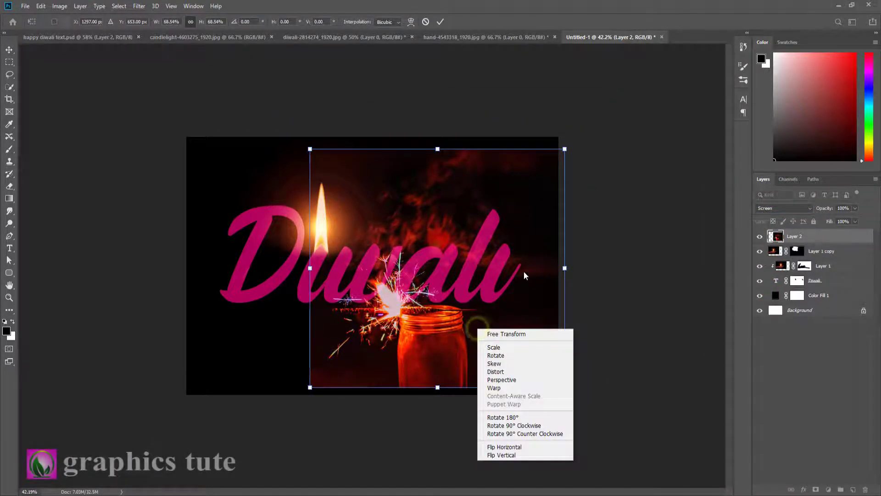
click(519, 456)
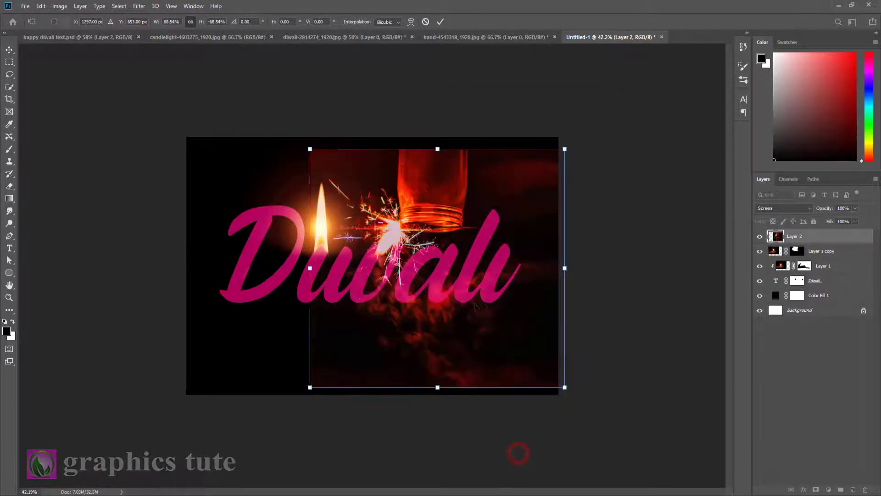
key(ctrl+z)
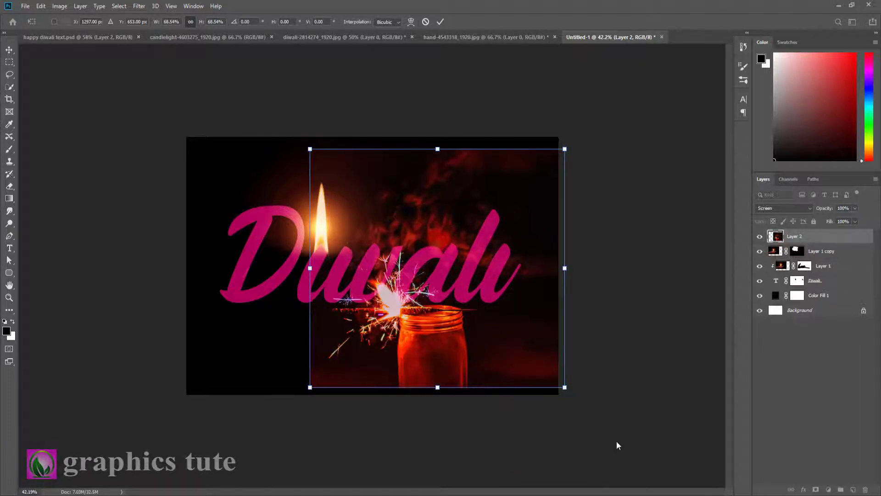
Step: Rotate the sparkler layer about 90° clockwise and flip it horizontally
drag(572, 399, 285, 437)
right_click(422, 251)
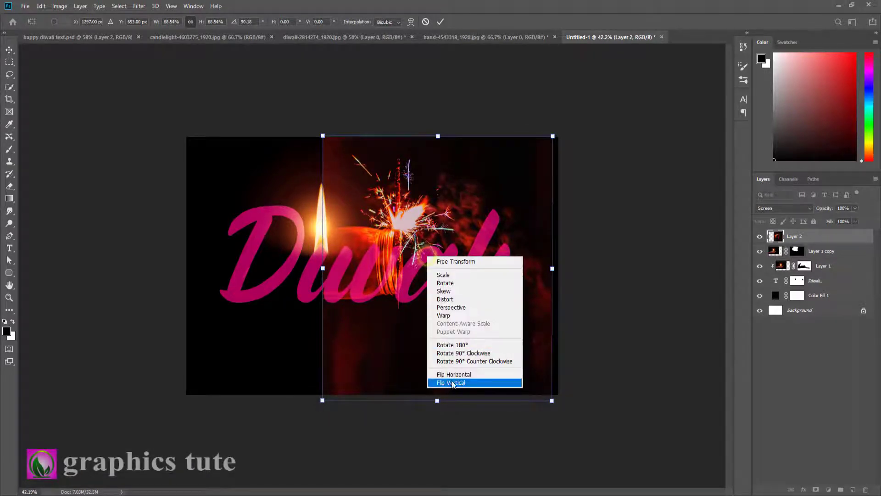
click(453, 374)
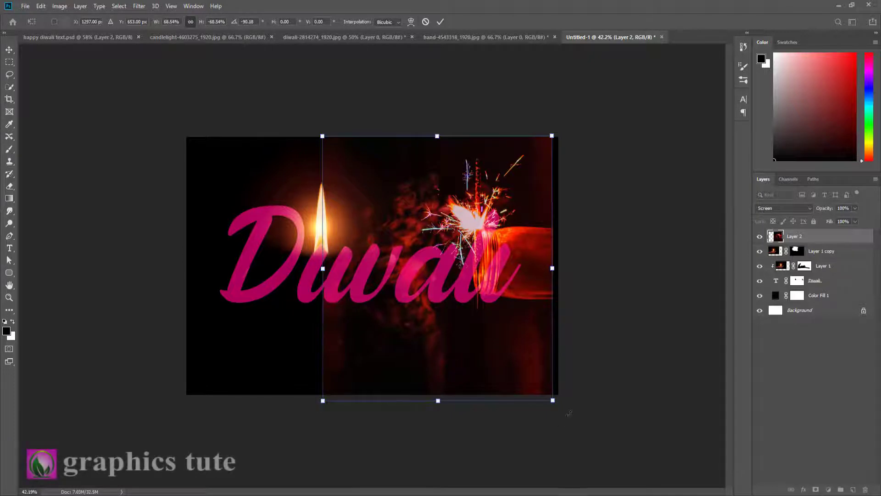
Step: Move the sparkler right and down so its burst sits over the last "i", and apply the transform
drag(505, 305, 547, 316)
drag(503, 332, 535, 326)
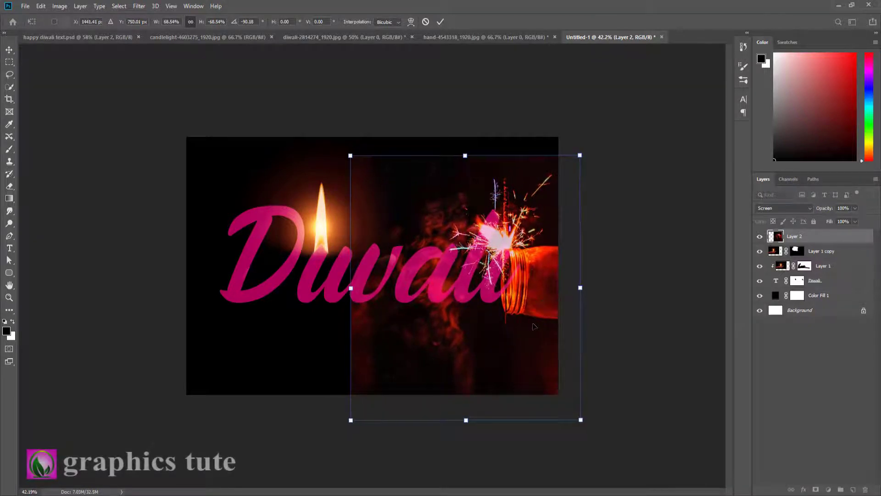
click(808, 237)
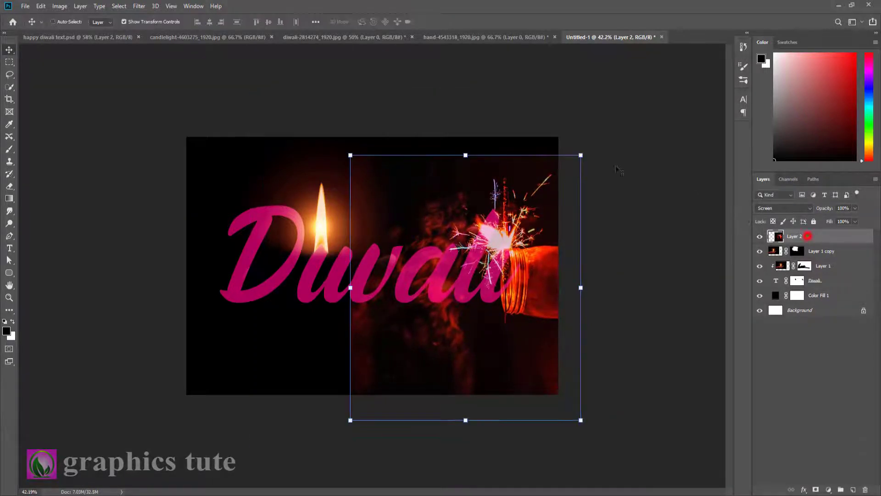
Step: Add a layer mask to the sparkler layer and paint black over the jar beside the last "i" to hide it
click(816, 490)
key(z)
drag(604, 391, 613, 416)
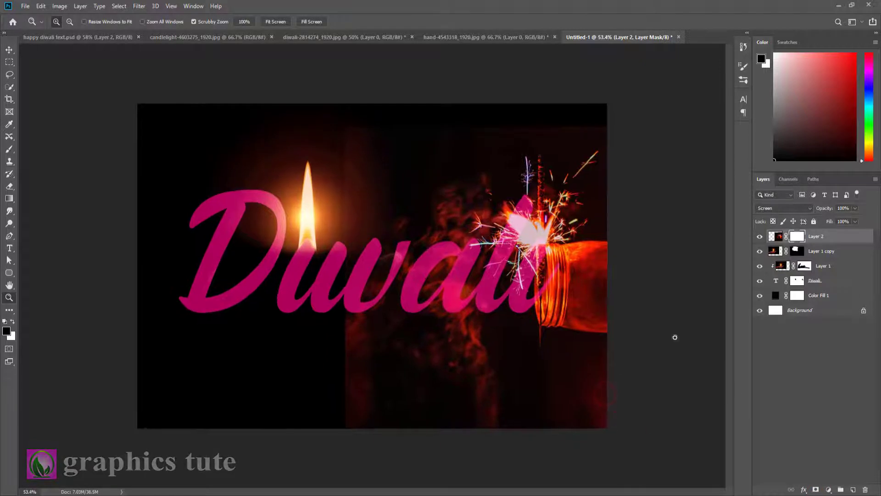
click(11, 151)
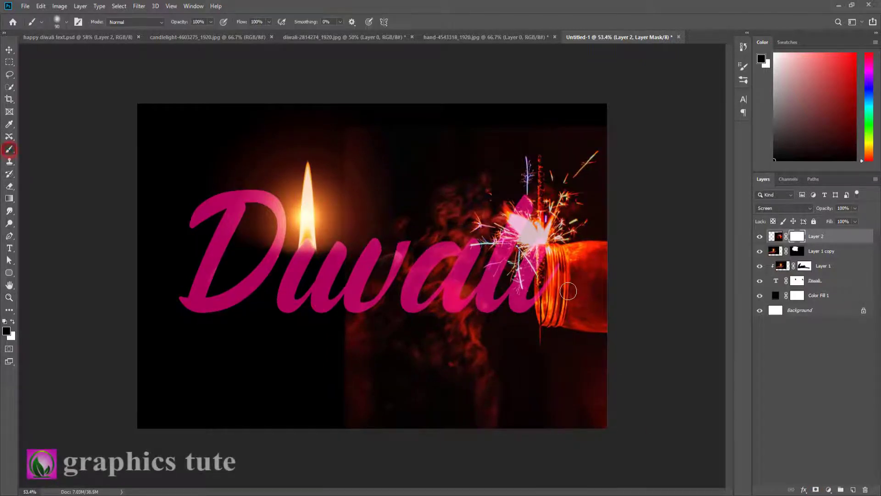
mouse_move(568, 291)
mouse_down()
mouse_move(552, 252)
mouse_move(615, 247)
mouse_move(566, 251)
mouse_move(573, 275)
mouse_move(602, 260)
mouse_move(606, 274)
mouse_move(533, 303)
mouse_move(536, 312)
mouse_move(551, 273)
mouse_up()
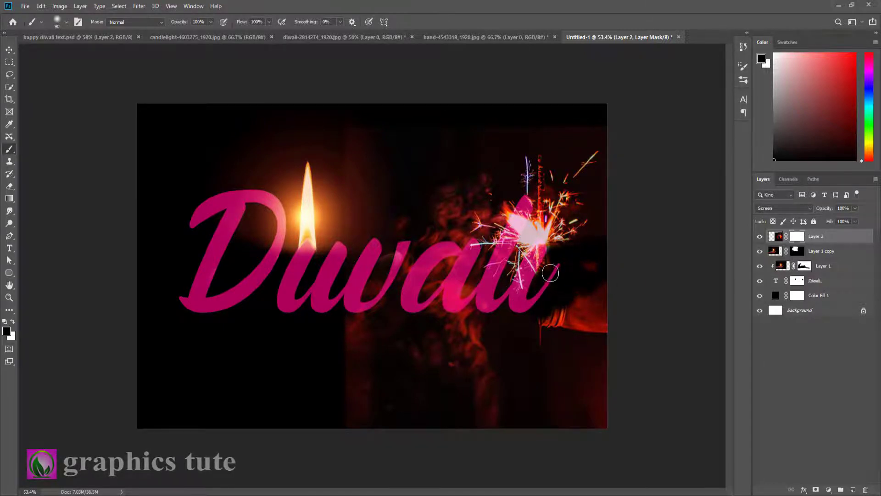
mouse_move(524, 337)
mouse_down()
mouse_move(558, 326)
mouse_move(607, 327)
mouse_up()
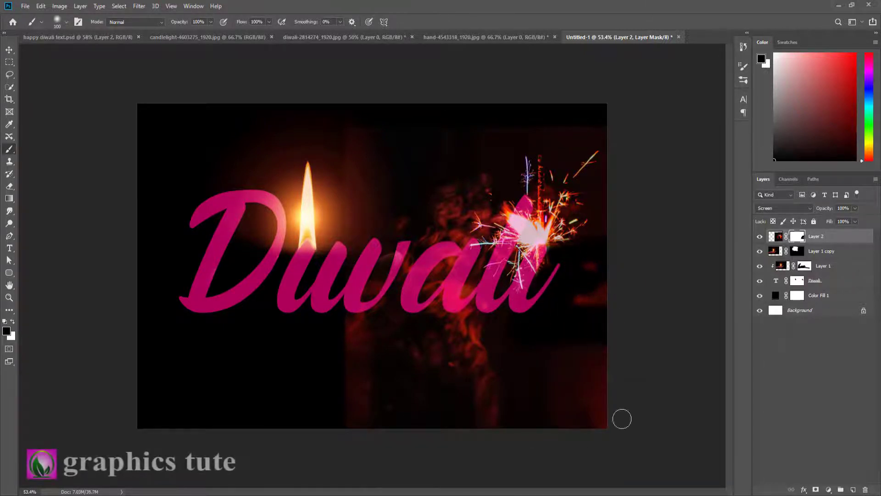
Step: Enlarge the brush to 250 and mask out the remaining red smoke and glow around the lettering, keeping only the sparkler burst
key(bracketright)
key(bracketright)
key(bracketright)
key(bracketright)
key(bracketright)
drag(594, 281, 647, 409)
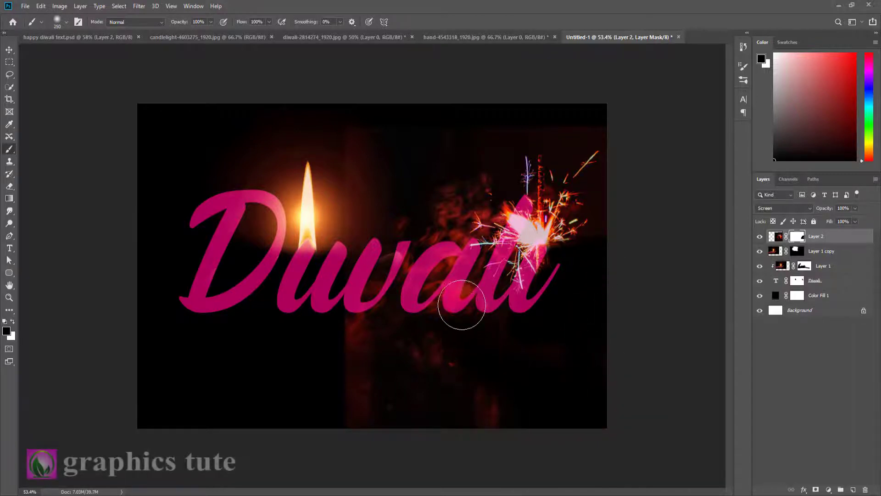
mouse_move(462, 305)
mouse_down()
mouse_move(488, 317)
mouse_move(379, 314)
mouse_move(363, 353)
mouse_move(329, 284)
mouse_move(388, 340)
mouse_move(439, 261)
mouse_move(438, 193)
mouse_move(407, 278)
mouse_move(326, 256)
mouse_move(561, 473)
mouse_move(508, 400)
mouse_move(354, 353)
mouse_move(578, 385)
mouse_move(650, 445)
mouse_up()
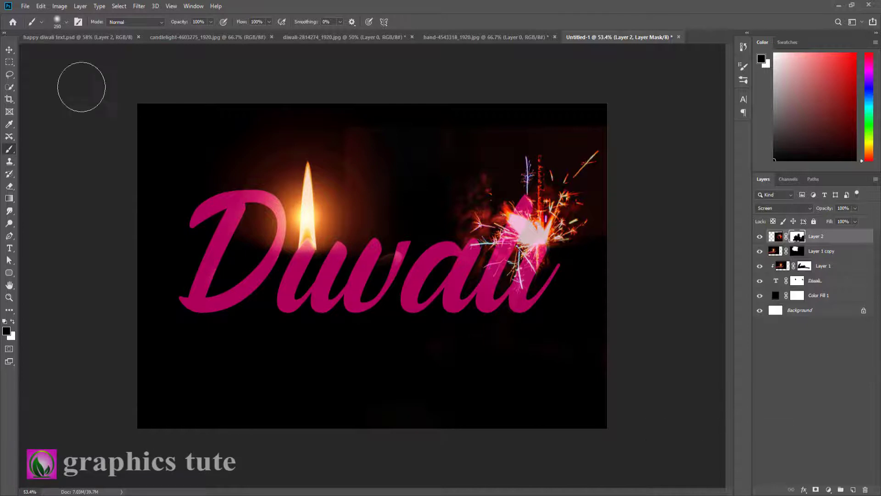
Step: Shift the masked sparkler layer sideways in small increments to align its burst over the last "i"
click(9, 49)
drag(553, 260, 557, 259)
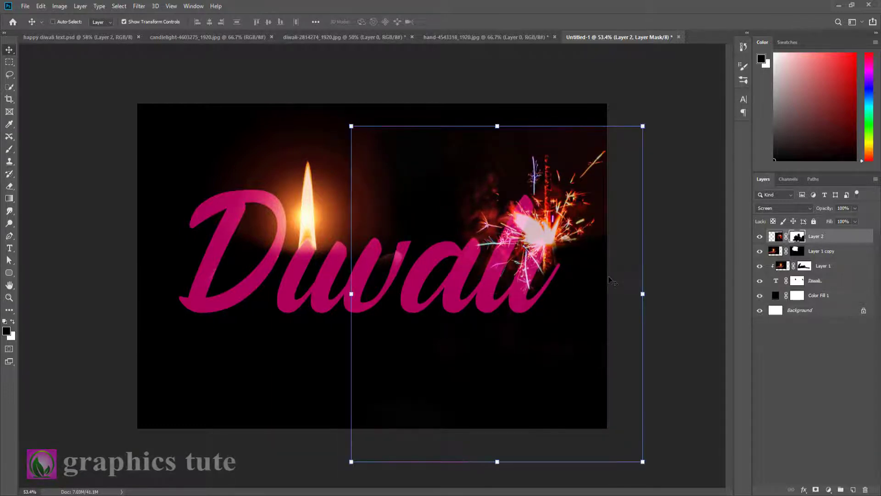
key(Left)
key(Left)
key(Left)
key(Left)
key(Left)
key(Left)
key(Left)
key(Left)
key(Left)
key(Left)
key(Left)
key(Left)
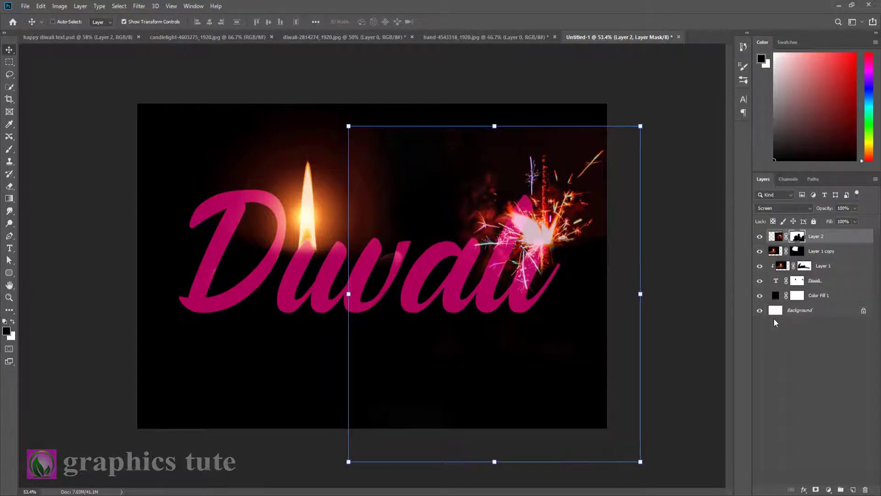
Step: Toggle the visibility of Layer 2, Layer 1 copy and Layer 1 in turn to check what each contributes
click(761, 237)
click(760, 237)
click(760, 252)
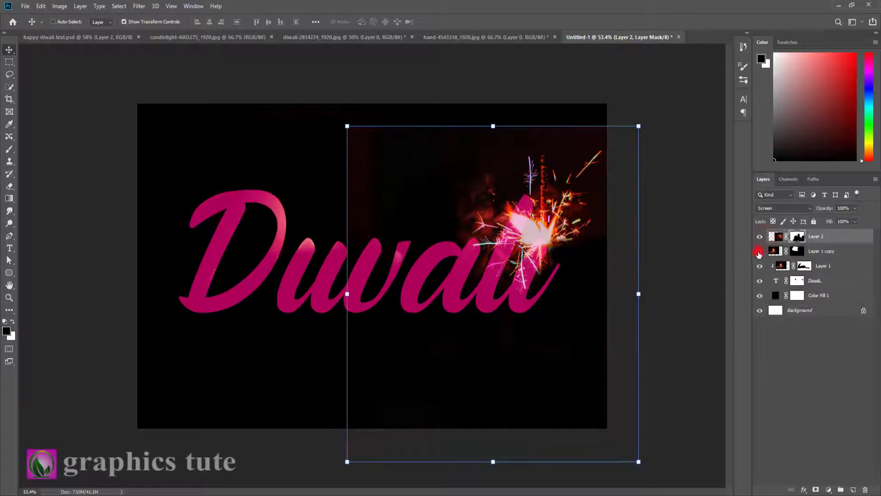
click(760, 251)
click(760, 266)
click(759, 266)
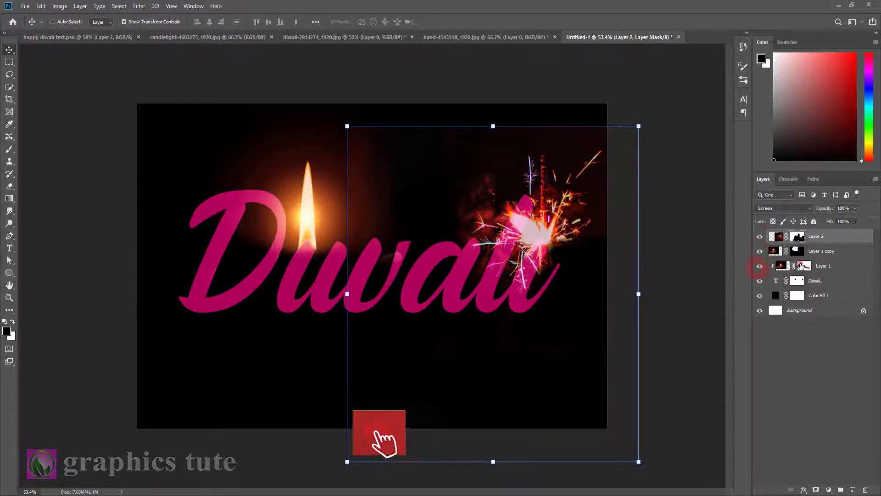
Step: Paint black on Layer 1's mask to remove the stray flame light over the "w"
click(822, 266)
click(9, 150)
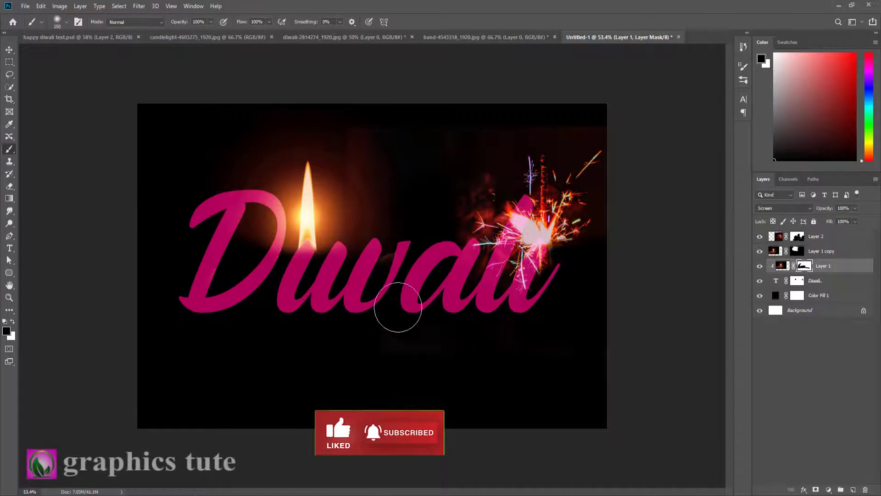
click(9, 297)
mouse_move(348, 277)
mouse_down()
mouse_move(335, 276)
mouse_move(350, 277)
mouse_up()
Step: Unlock the background of candlelight-4603275_1920.jpg and copy the image into Untitled-1 above Layer 1
click(315, 37)
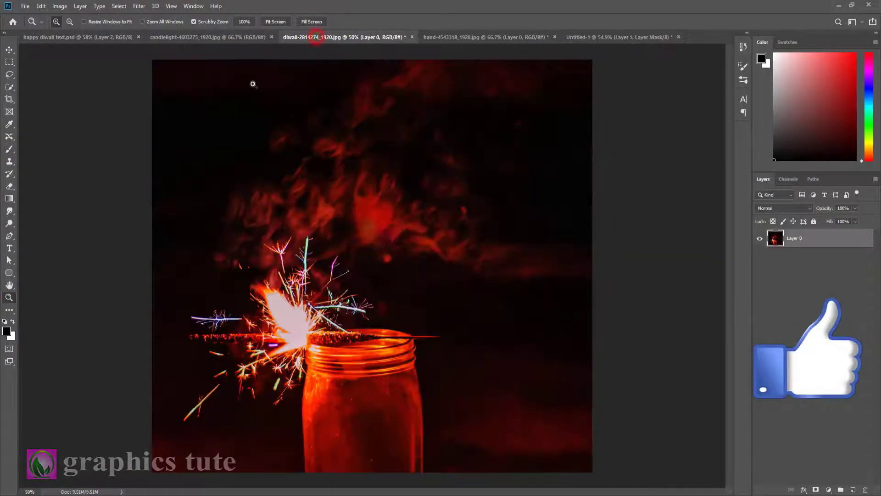
click(241, 36)
key(v)
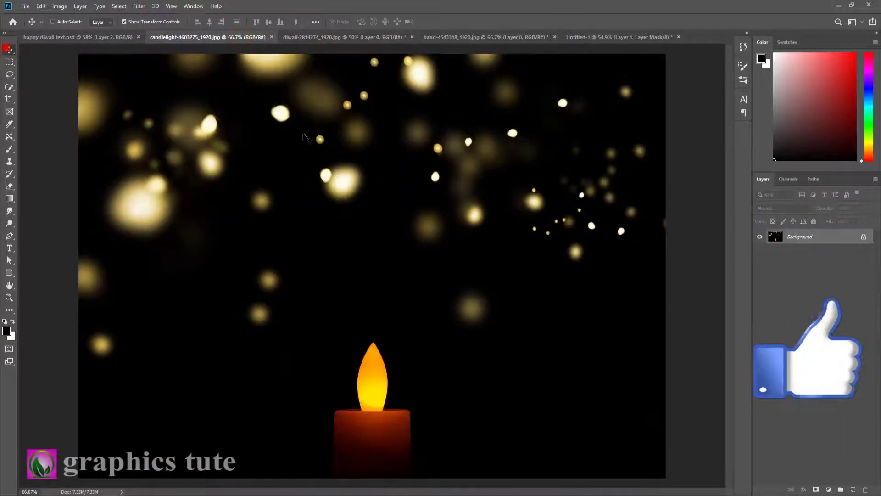
drag(317, 129, 459, 136)
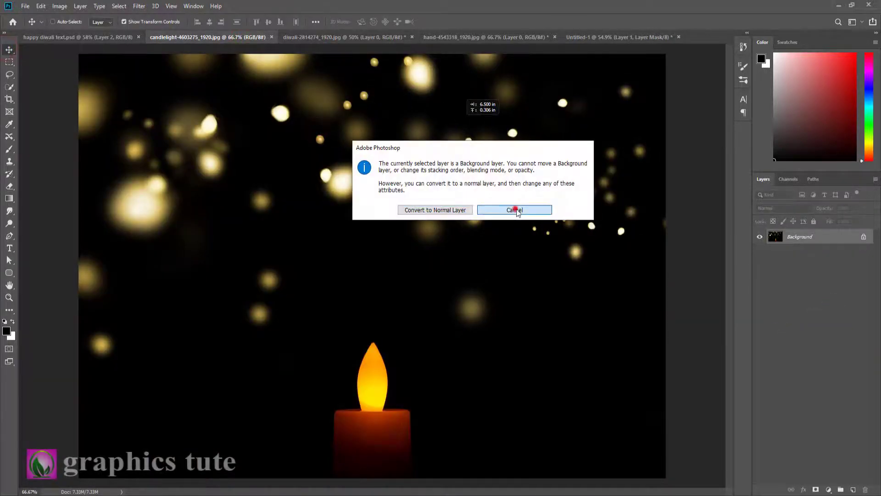
click(515, 209)
click(863, 238)
drag(375, 64, 415, 255)
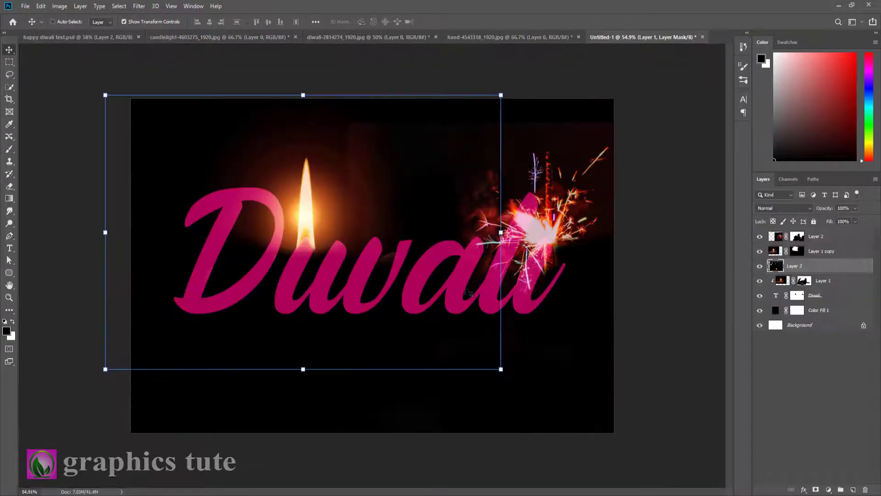
Step: Set the candlelight layer to Screen, scale it to 105.78%, and position it across the canvas from the left edge
click(779, 209)
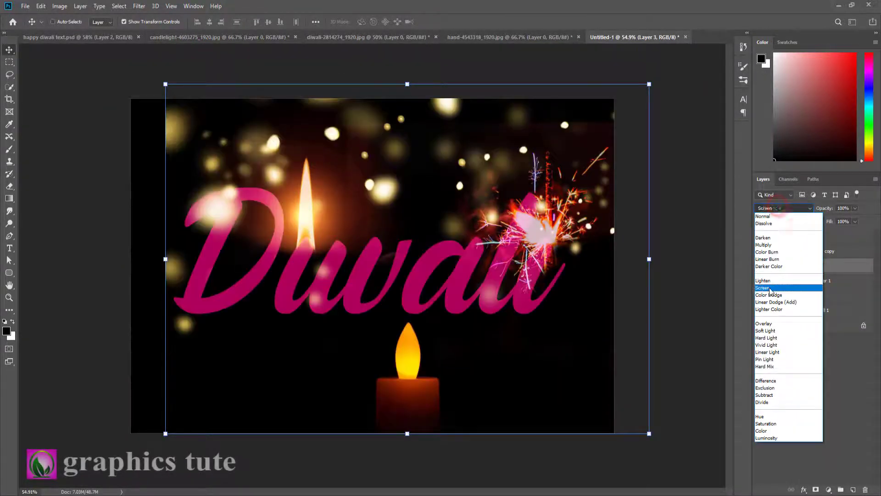
click(769, 287)
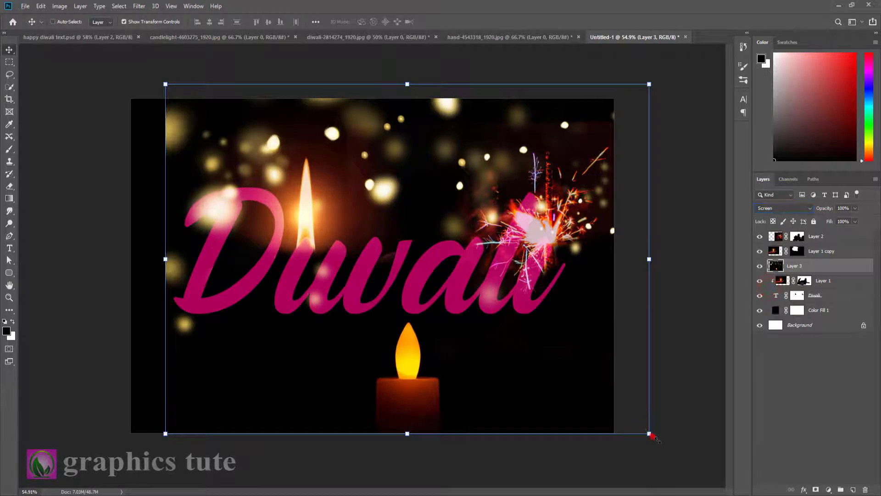
drag(653, 437, 667, 446)
drag(574, 410, 564, 428)
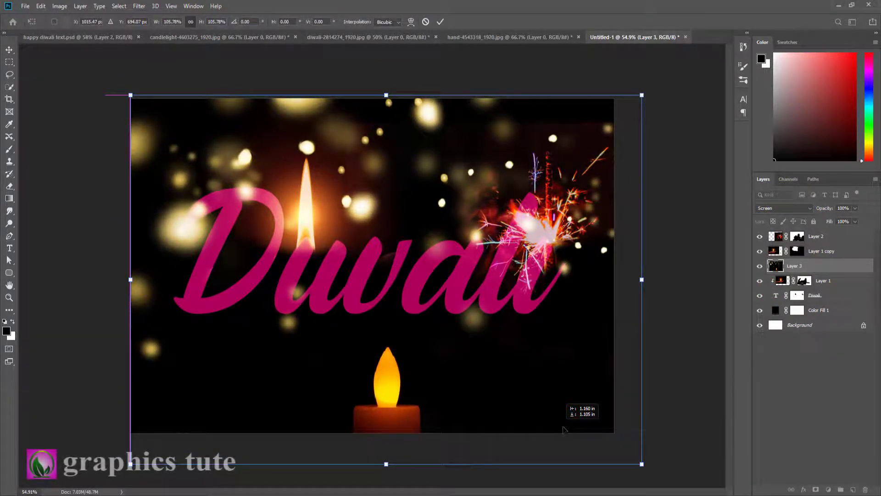
drag(564, 429, 563, 429)
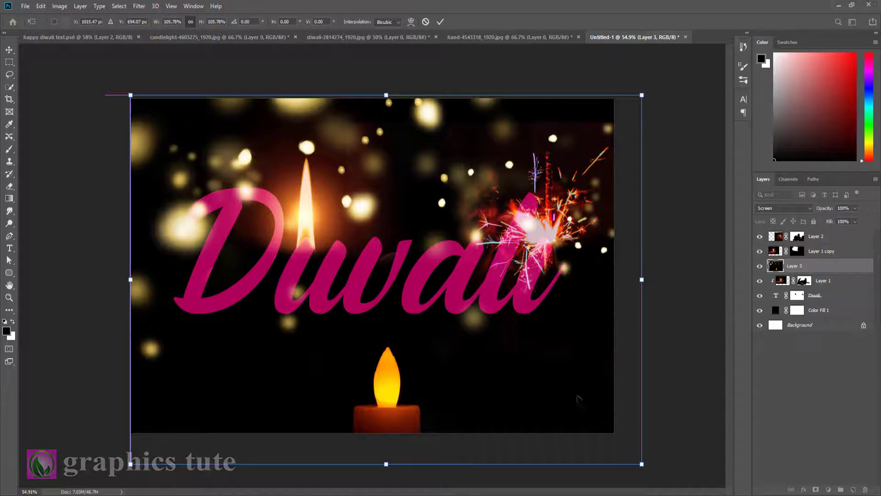
click(441, 21)
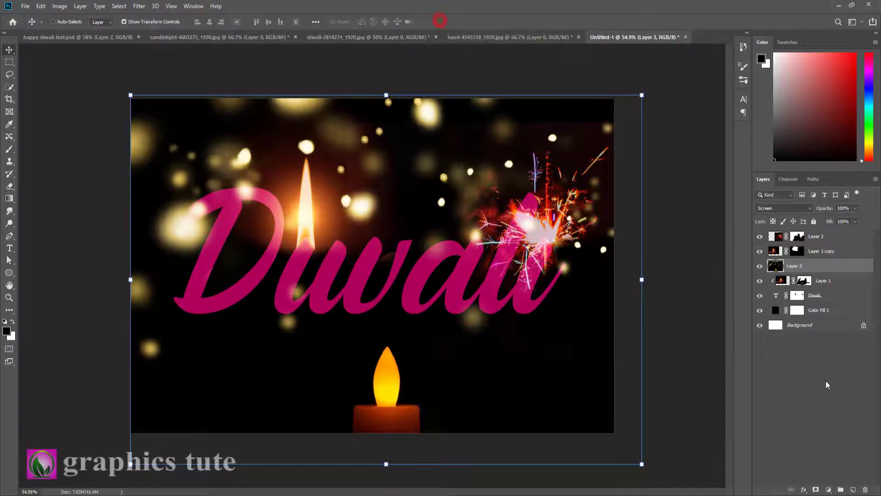
Step: Add a mask to the candlelight layer and paint out its candle and the light spots over the letters and sparkler
click(817, 490)
click(9, 150)
mouse_move(364, 404)
mouse_down()
mouse_move(324, 406)
mouse_move(370, 359)
mouse_move(432, 400)
mouse_move(289, 441)
mouse_up()
mouse_move(375, 439)
mouse_down()
mouse_move(291, 305)
mouse_move(461, 335)
mouse_move(572, 317)
mouse_move(622, 275)
mouse_move(518, 319)
mouse_move(543, 228)
mouse_move(554, 225)
mouse_up()
click(556, 232)
click(532, 227)
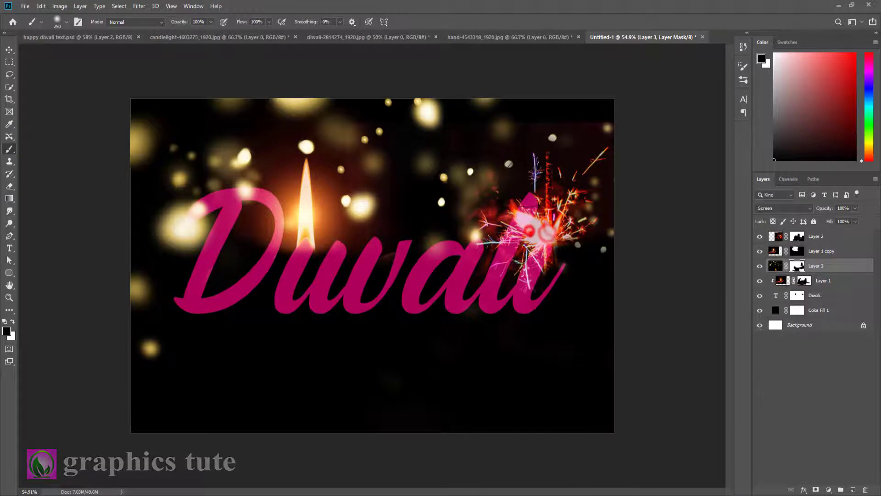
click(530, 172)
click(521, 260)
click(396, 392)
click(409, 419)
click(444, 400)
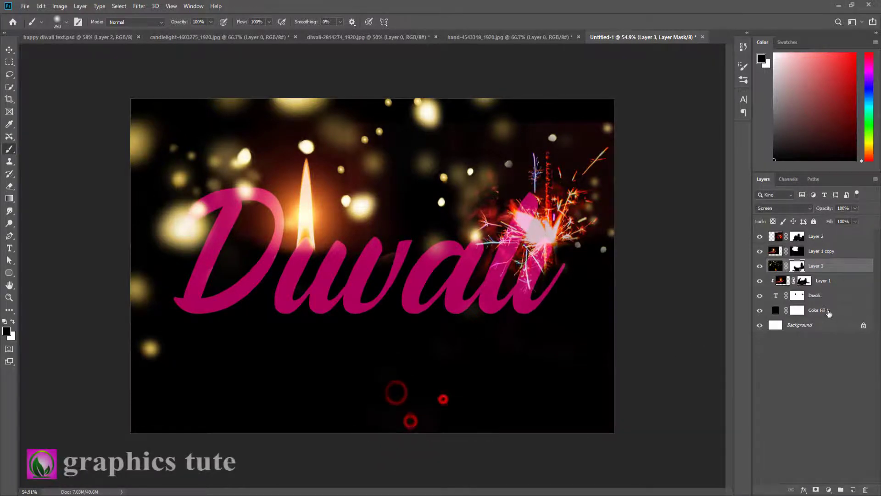
Step: Scale the text, Layer 1, Layer 1 copy and Layer 2 together to 102.89% and move them lower, centred horizontally on the canvas
click(824, 236)
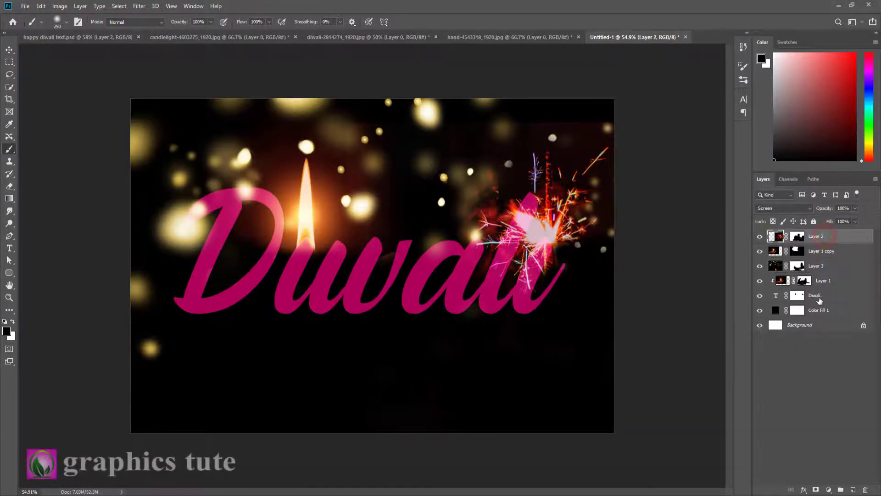
shift+click(817, 297)
click(8, 50)
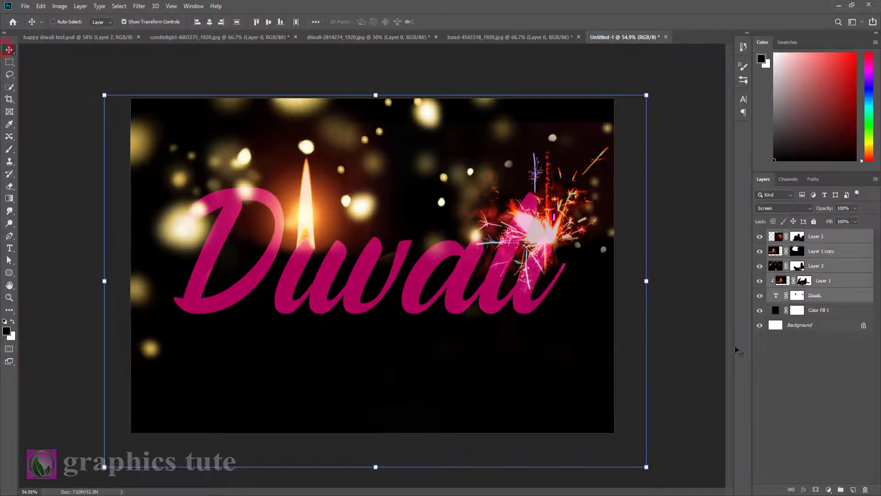
click(825, 267)
click(827, 236)
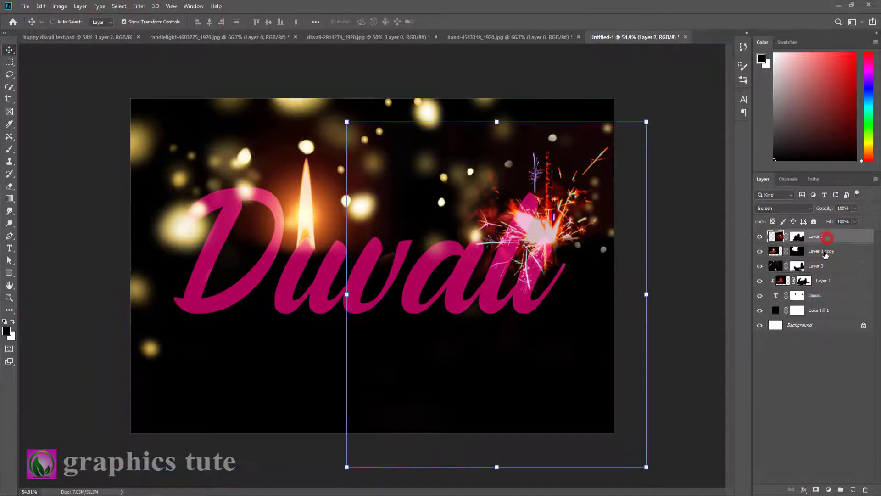
shift+click(826, 251)
ctrl+click(822, 282)
ctrl+click(819, 296)
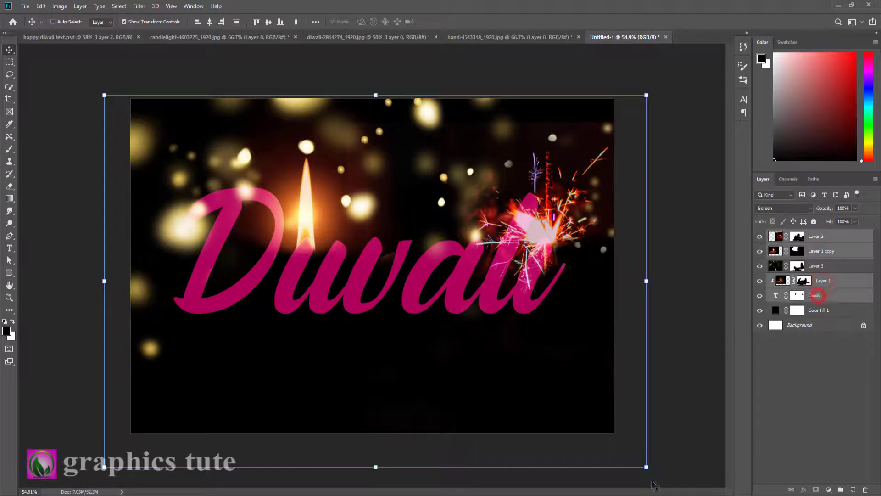
drag(651, 470, 658, 475)
drag(611, 425, 607, 448)
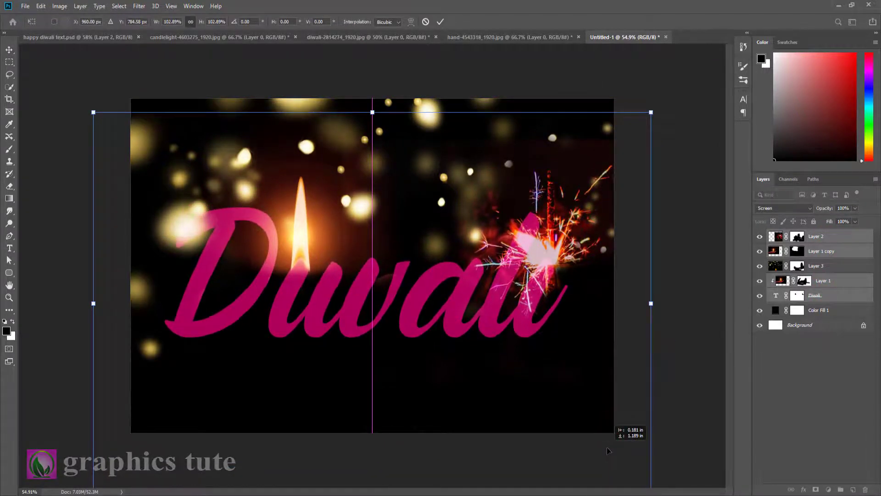
drag(607, 451, 607, 447)
click(441, 21)
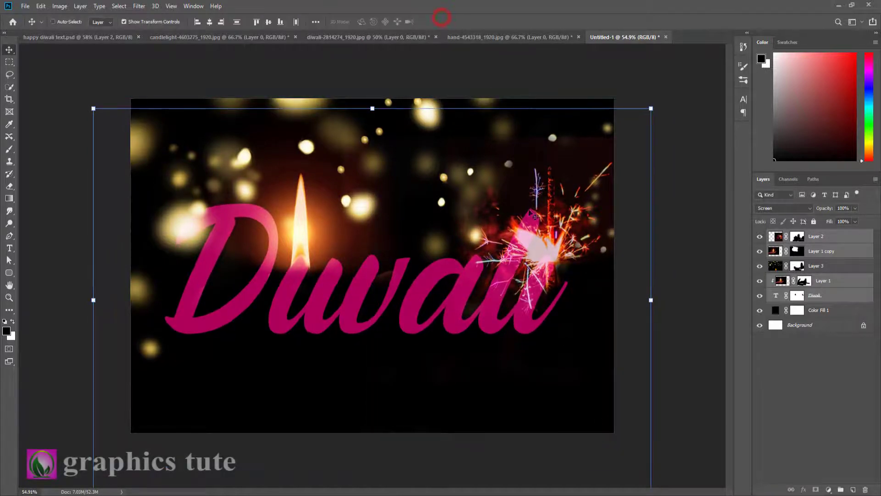
Step: Move the candlelight bokeh layer, Layer 3, to the top of the layer stack
click(818, 266)
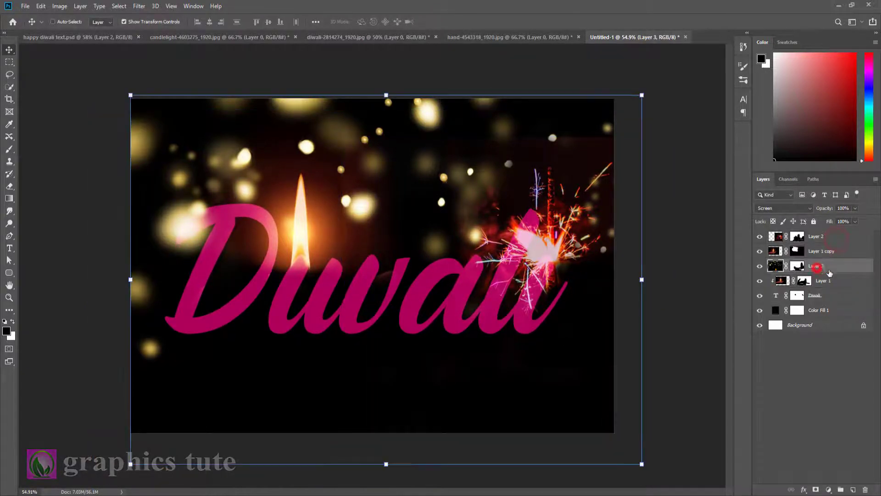
drag(850, 269, 841, 231)
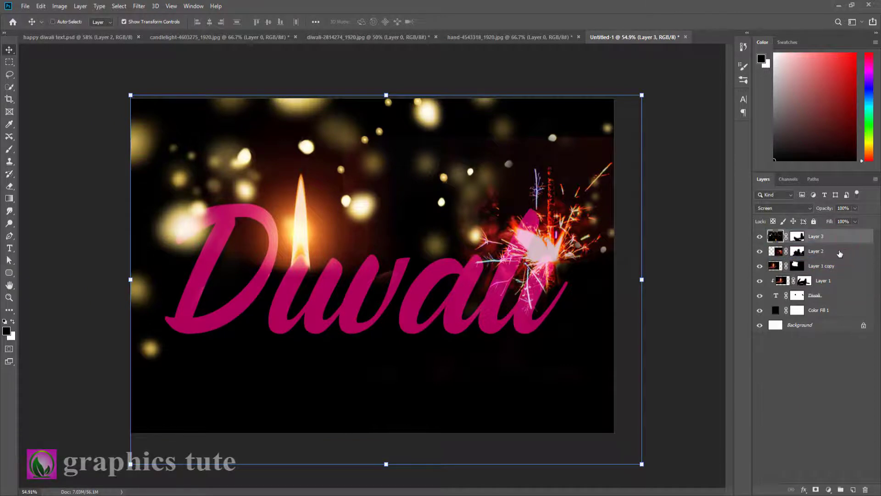
click(827, 250)
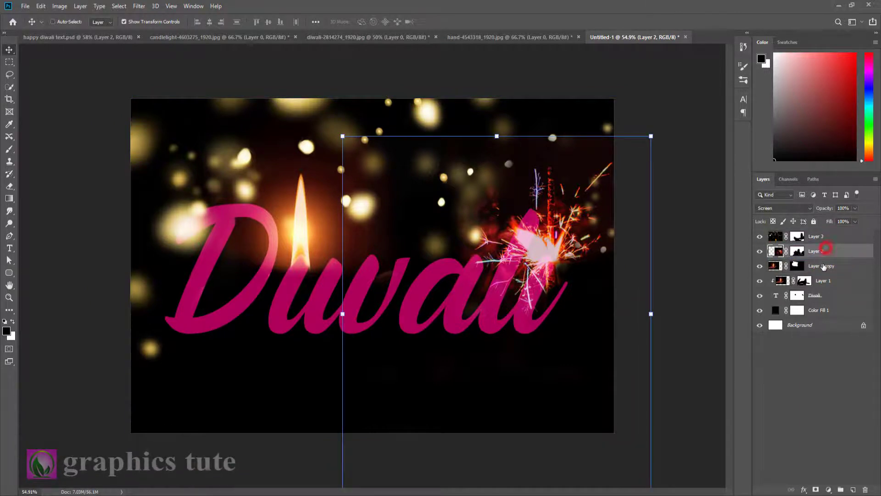
shift+click(819, 298)
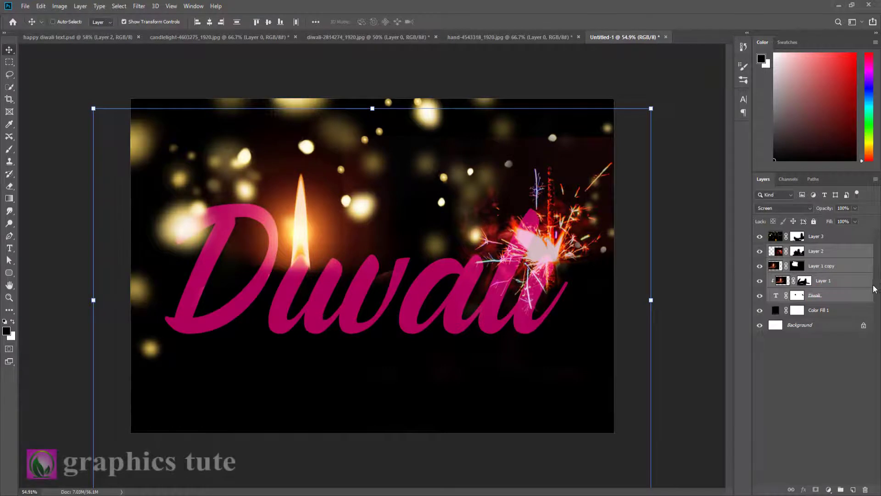
Step: Paint black on Layer 3's mask to hide the bokeh light over the letter D, refining its edges at 13% brush opacity
click(798, 237)
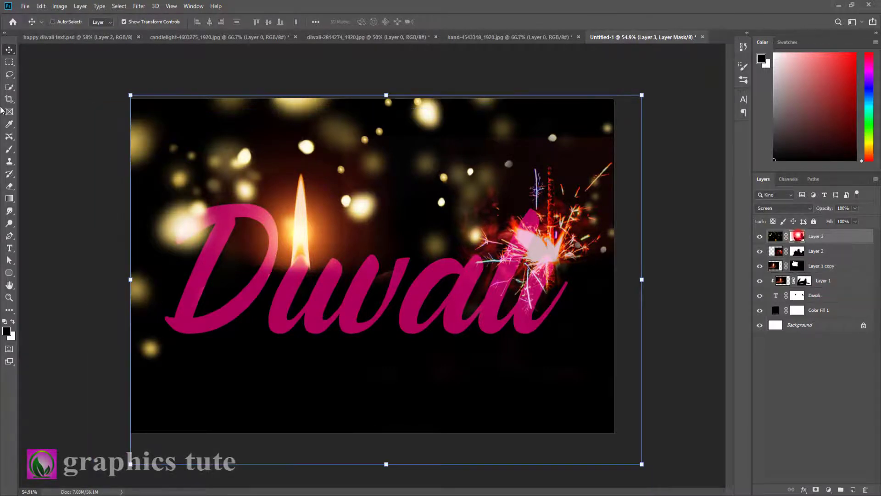
click(9, 151)
mouse_move(195, 243)
mouse_down()
mouse_move(206, 253)
mouse_move(217, 239)
mouse_up()
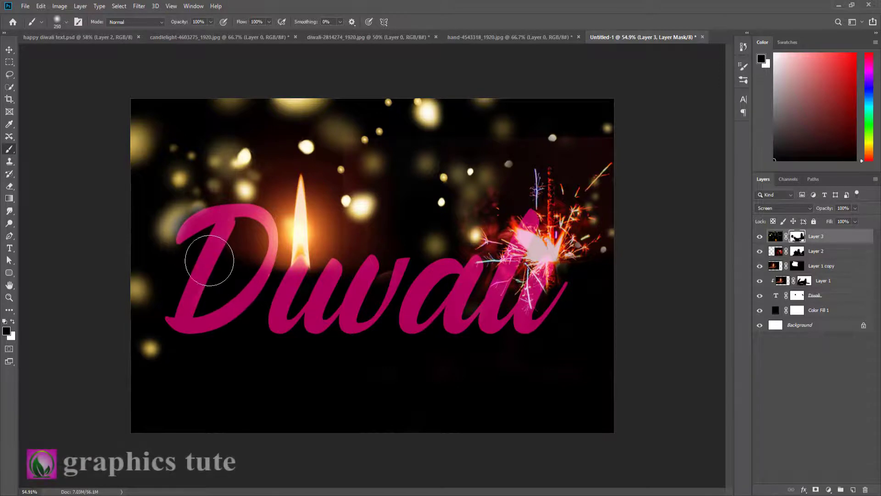
key(bracketleft)
key(bracketleft)
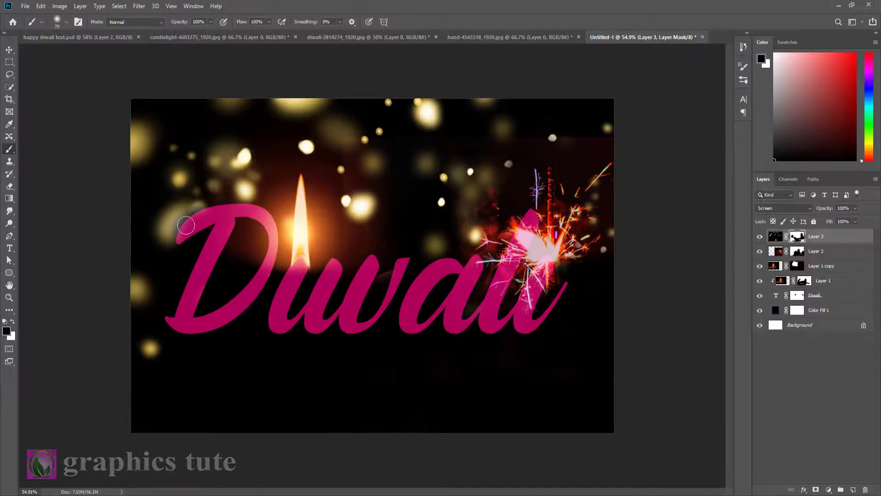
mouse_move(184, 214)
mouse_down()
mouse_move(204, 203)
mouse_move(159, 208)
mouse_move(185, 228)
mouse_move(188, 220)
mouse_move(182, 245)
mouse_move(170, 238)
mouse_move(171, 245)
mouse_move(173, 204)
mouse_up()
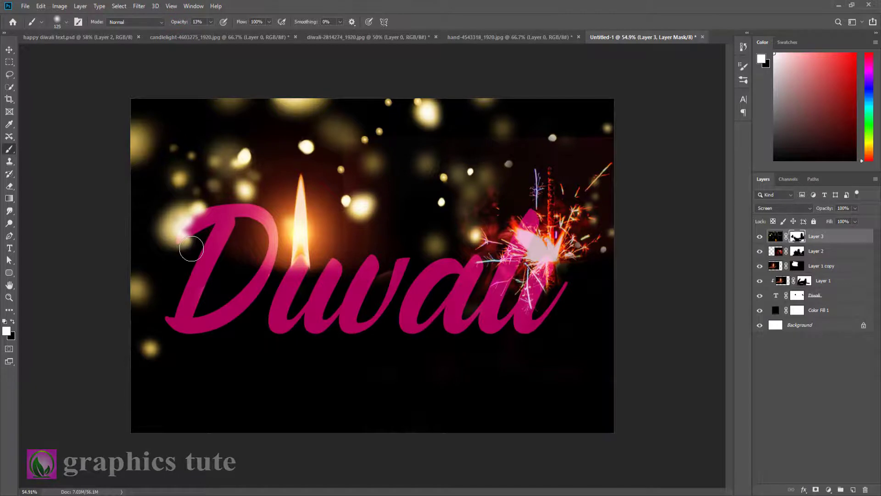
key(x)
mouse_move(199, 243)
mouse_down()
mouse_move(202, 222)
mouse_move(185, 244)
mouse_move(196, 216)
mouse_move(187, 238)
mouse_move(209, 256)
mouse_move(185, 247)
mouse_move(213, 203)
mouse_move(191, 255)
mouse_move(192, 238)
mouse_move(191, 251)
mouse_move(179, 245)
mouse_move(236, 243)
mouse_up()
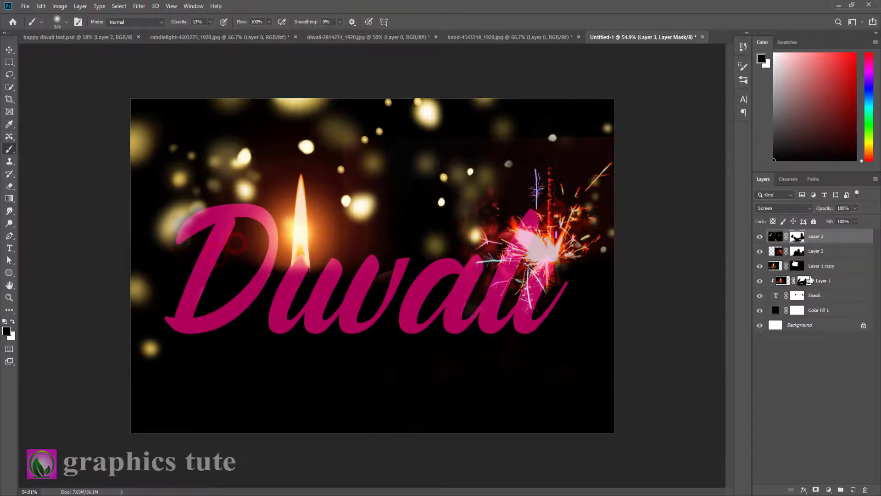
Step: Group Layer 2, Layer 1 copy, Layer 1 and the Diwali text layer, and duplicate the group
click(813, 250)
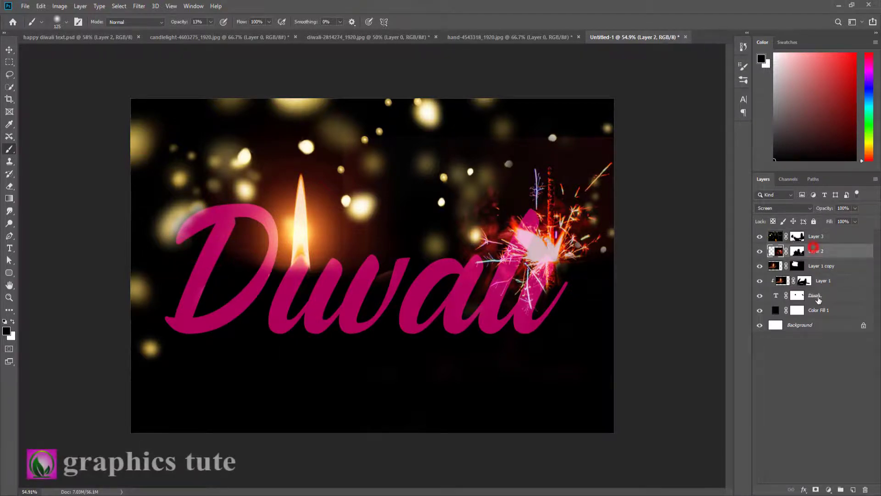
shift+click(820, 297)
key(ctrl+g)
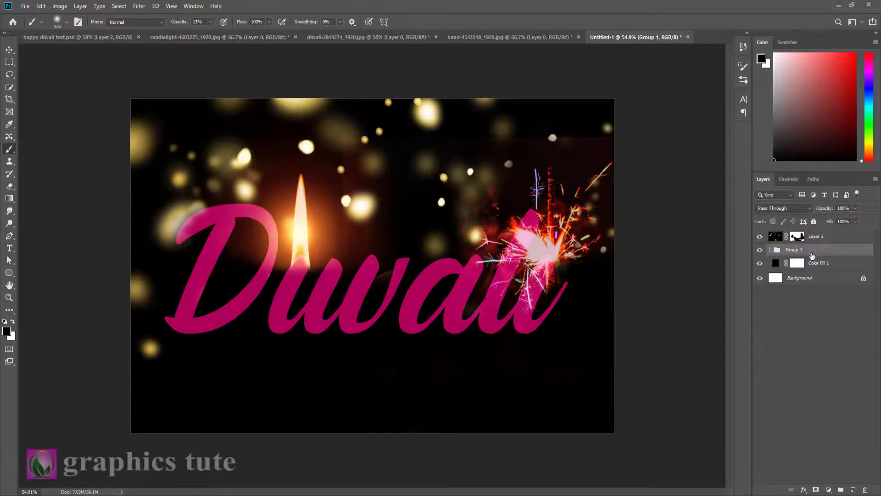
key(ctrl+j)
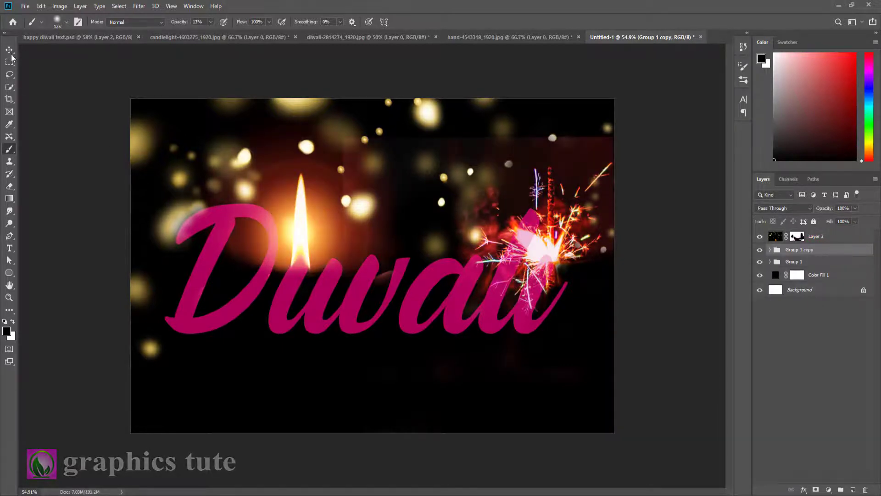
Step: Flip the duplicated group vertically and move it straight down so its letters meet the base of the original text as a reflection
click(9, 49)
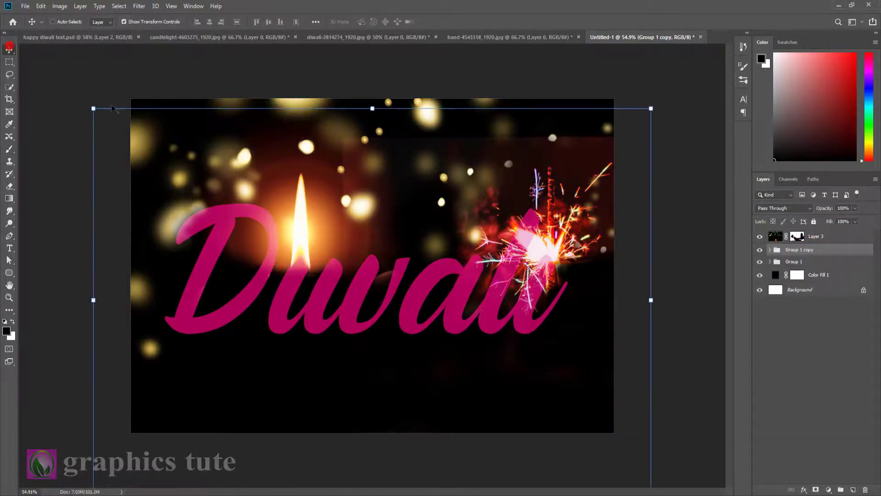
right_click(351, 226)
click(389, 359)
drag(385, 274, 385, 331)
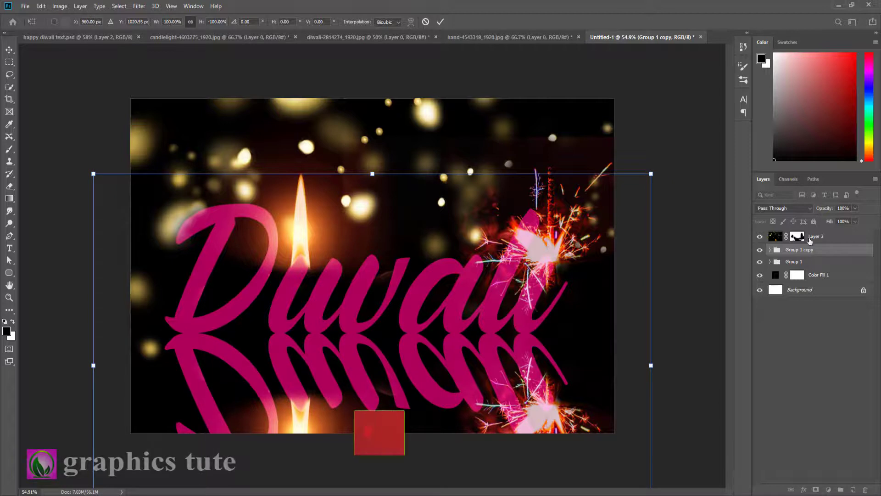
click(824, 261)
click(760, 249)
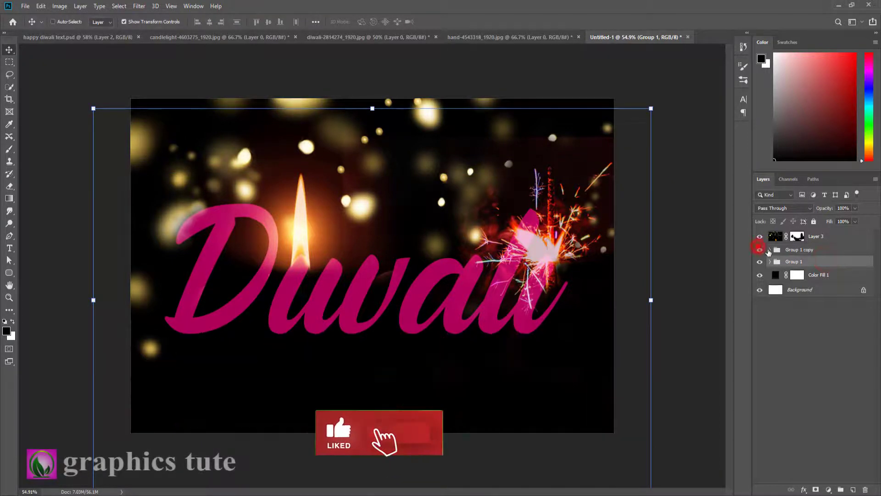
click(760, 249)
click(821, 250)
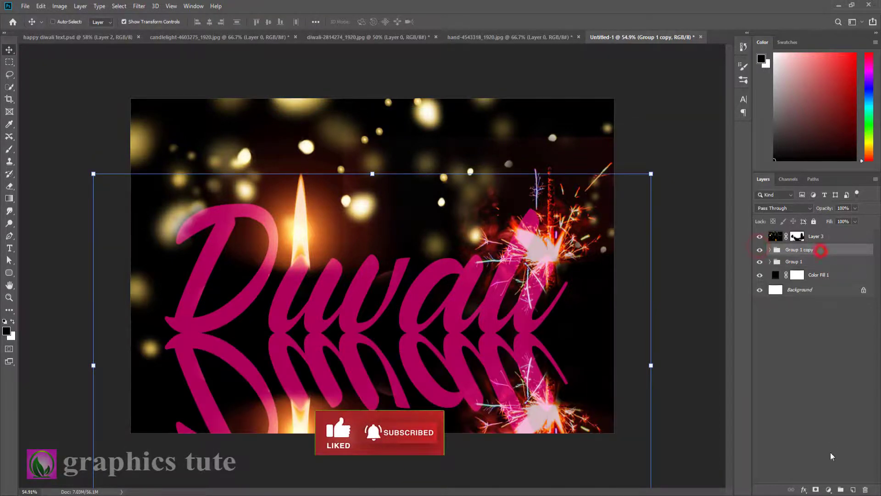
Step: Add a mask to Group 1 copy, fade the reflection upward from below the canvas with a black-to-transparent linear gradient, and set the group's opacity to 75%
click(817, 490)
click(9, 199)
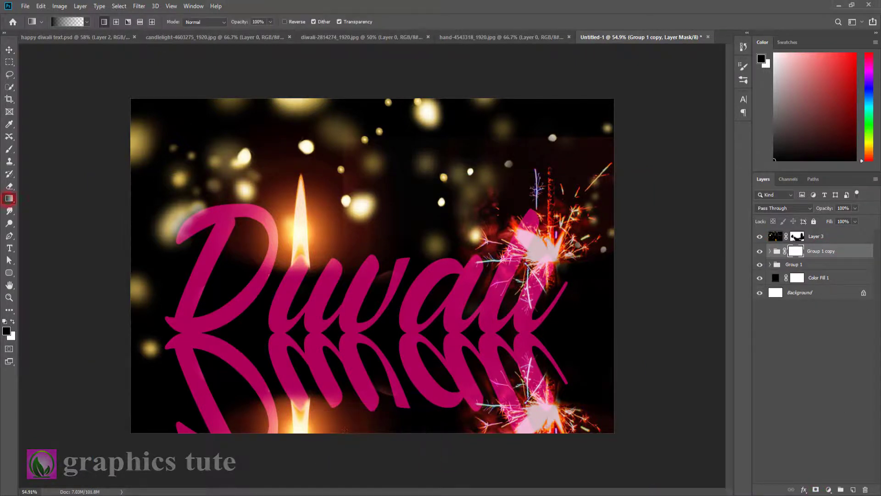
drag(396, 470, 395, 361)
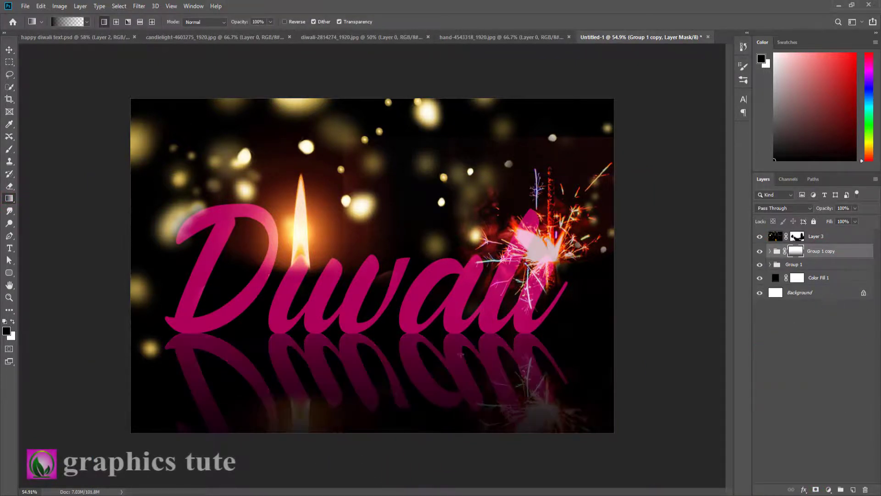
drag(827, 209, 820, 209)
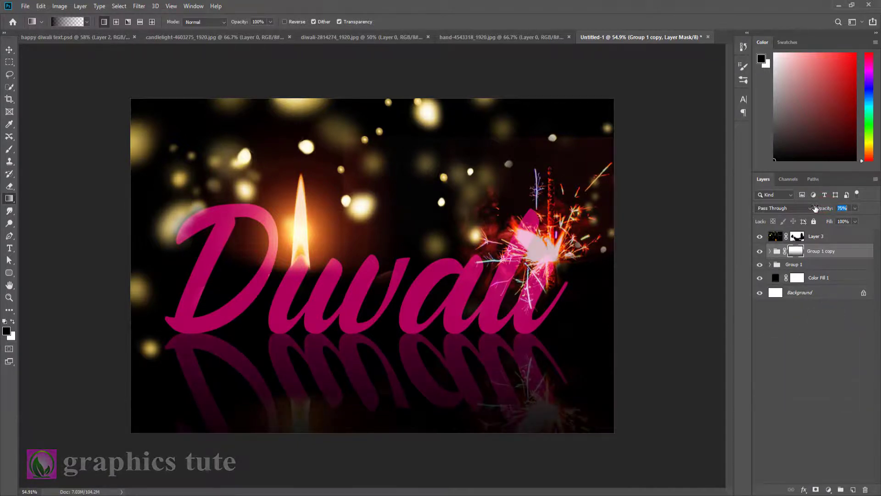
click(759, 251)
click(760, 251)
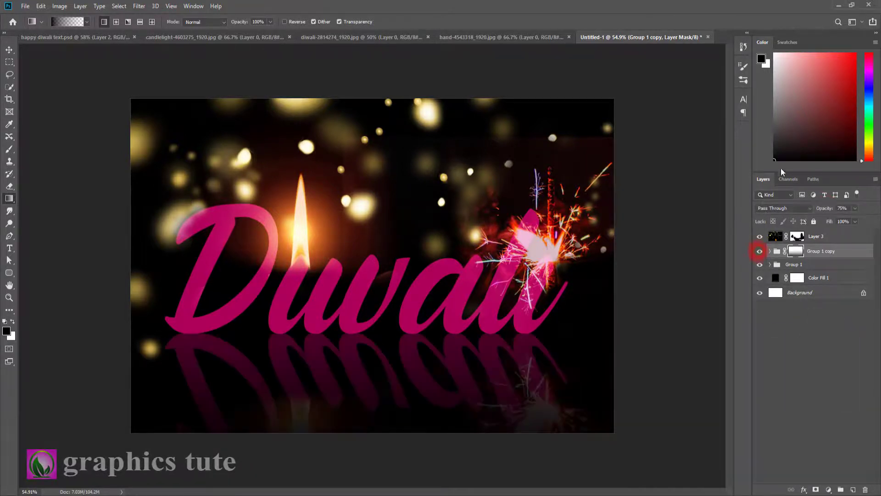
Step: Create a new layer above Layer 3 and stamp all visible layers into it
click(833, 238)
click(853, 490)
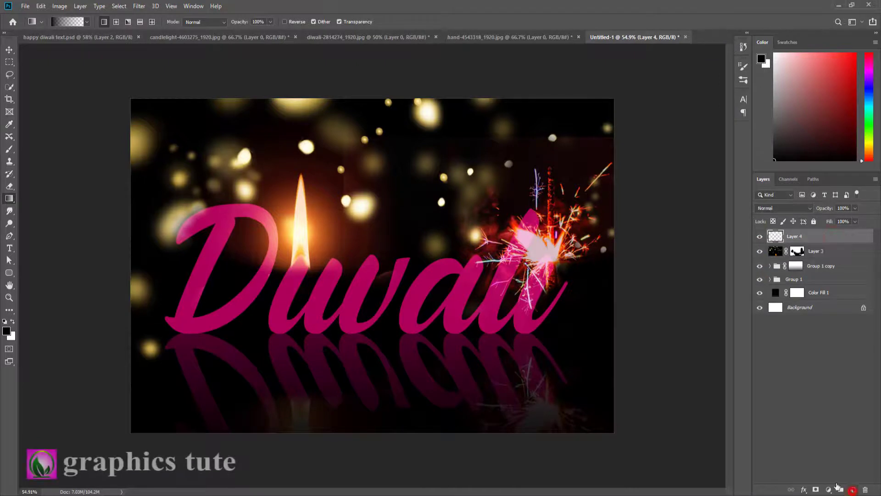
key(ctrl+shift+alt+e)
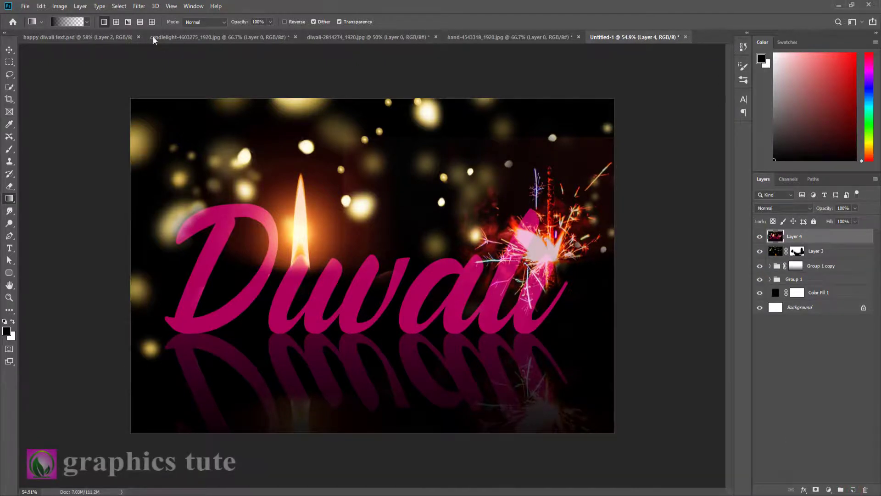
Step: Apply Camera Raw to the merged layer: Contrast +23, Highlights +27, Shadows +16, Whites +25, Blacks +7, Clarity +7, Dehaze +12, Vibrance +16, Saturation +23
click(140, 6)
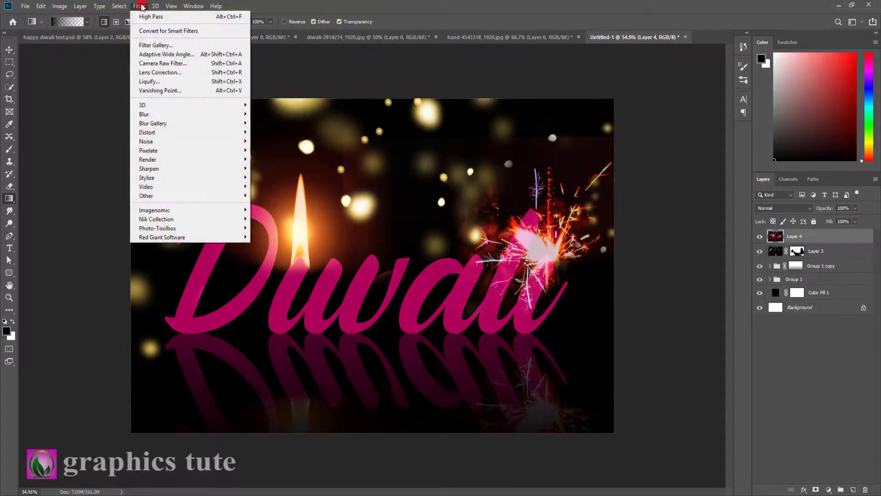
click(166, 63)
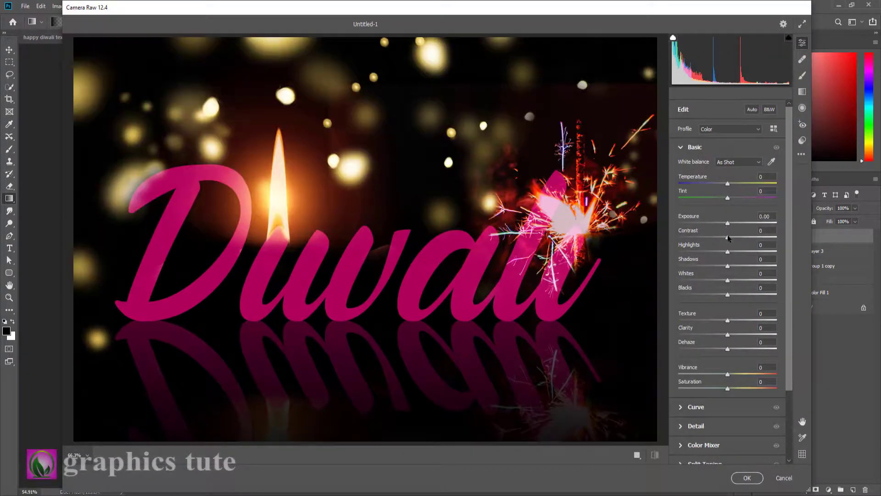
drag(733, 241, 734, 295)
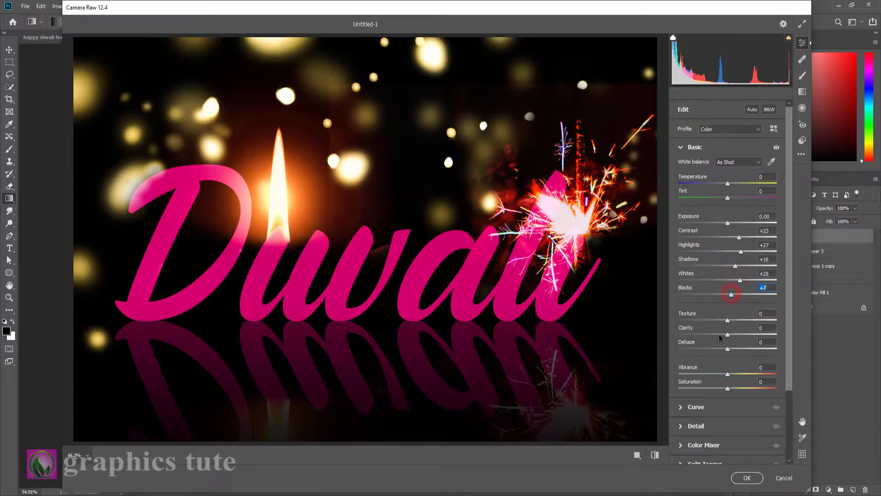
drag(731, 336, 736, 350)
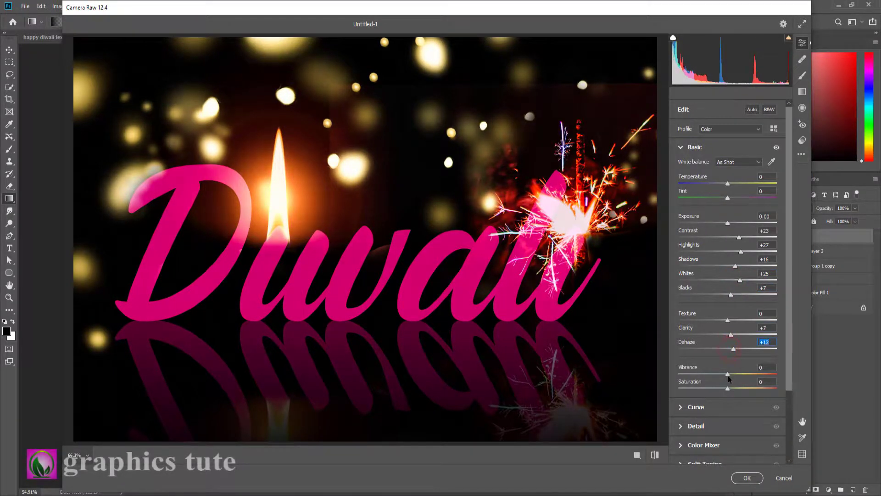
mouse_move(729, 389)
mouse_down()
mouse_move(756, 389)
mouse_move(741, 393)
mouse_up()
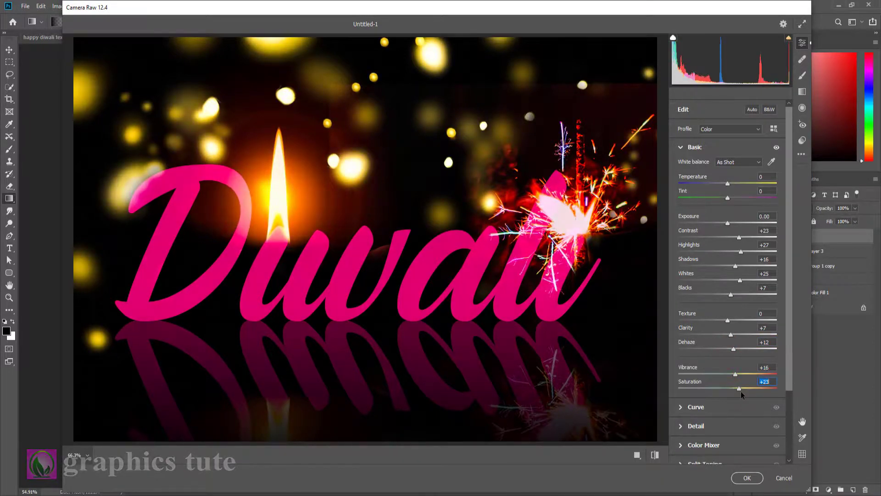
click(747, 478)
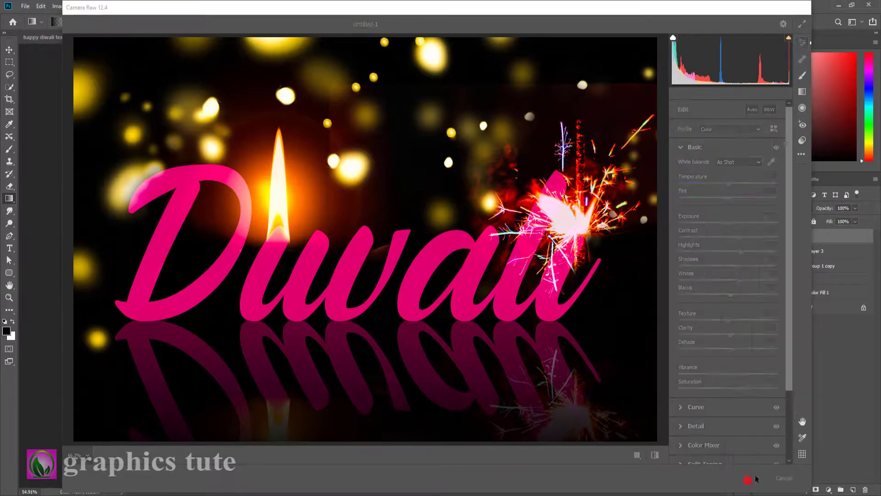
click(761, 236)
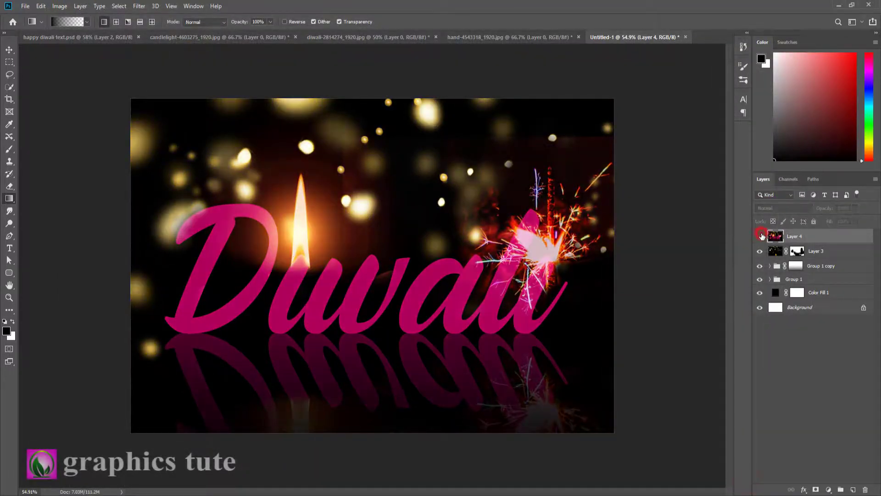
click(760, 236)
click(760, 236)
click(761, 236)
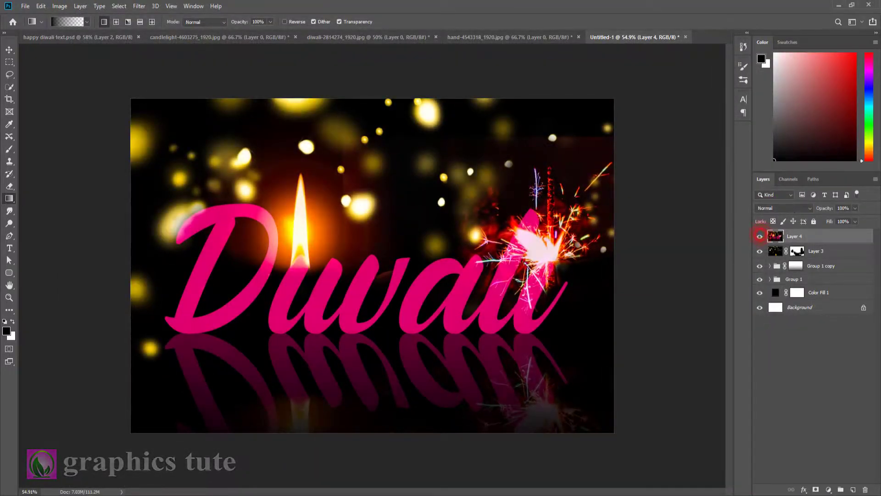
Step: Stamp all visible layers into another new layer on top and set its blending mode to Linear Light
click(852, 490)
key(ctrl+shift+alt+e)
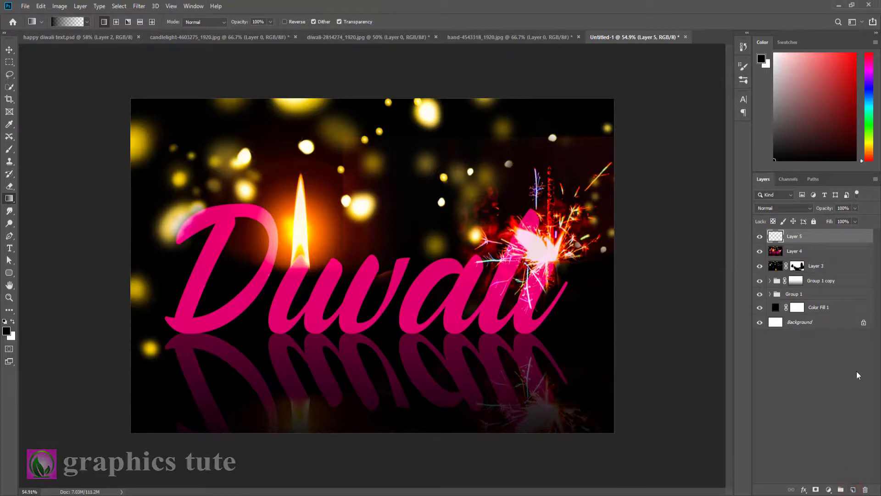
click(775, 208)
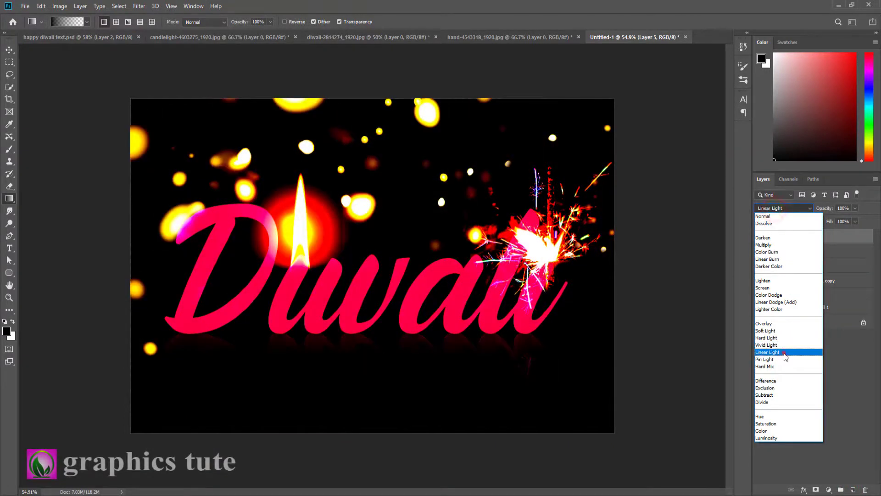
click(785, 352)
Step: Sharpen the image by applying a High Pass filter with a 0.4 pixel radius to the Linear Light layer
click(136, 7)
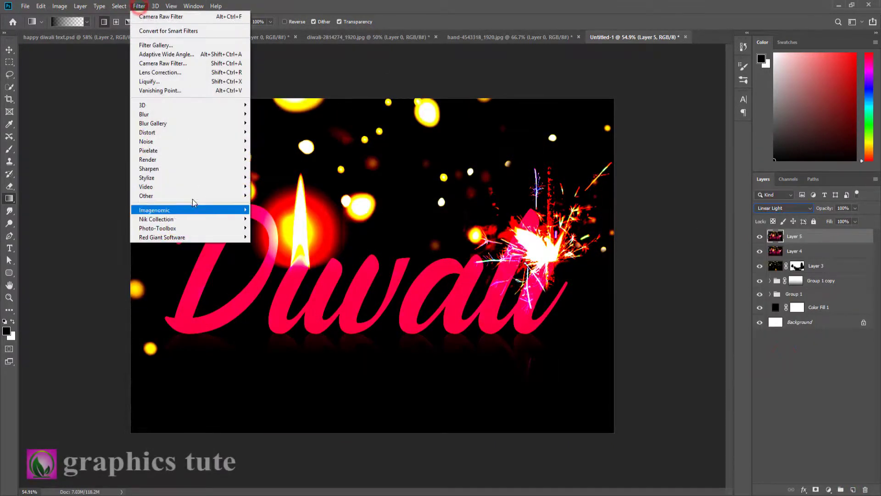
mouse_move(241, 196)
click(283, 206)
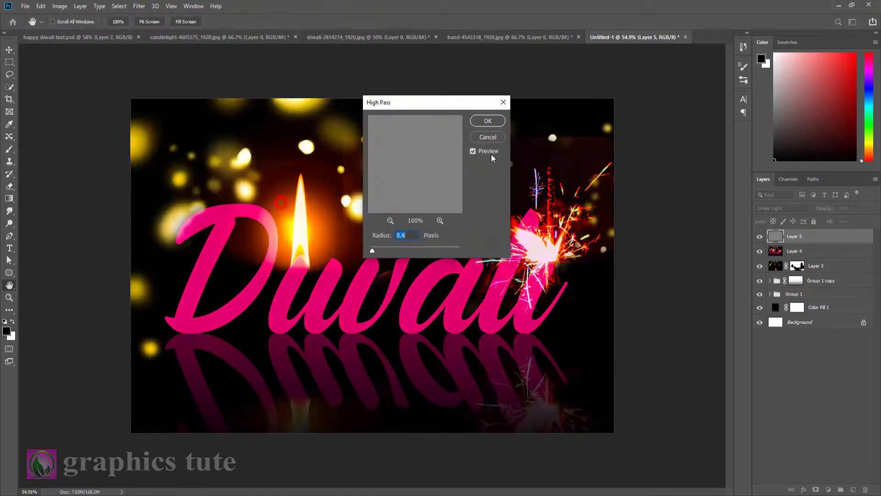
click(485, 121)
click(759, 237)
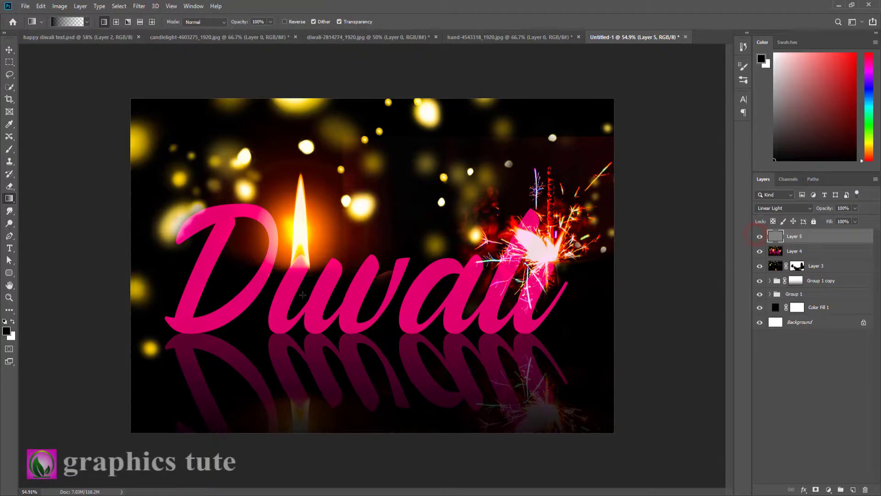
drag(456, 261, 424, 260)
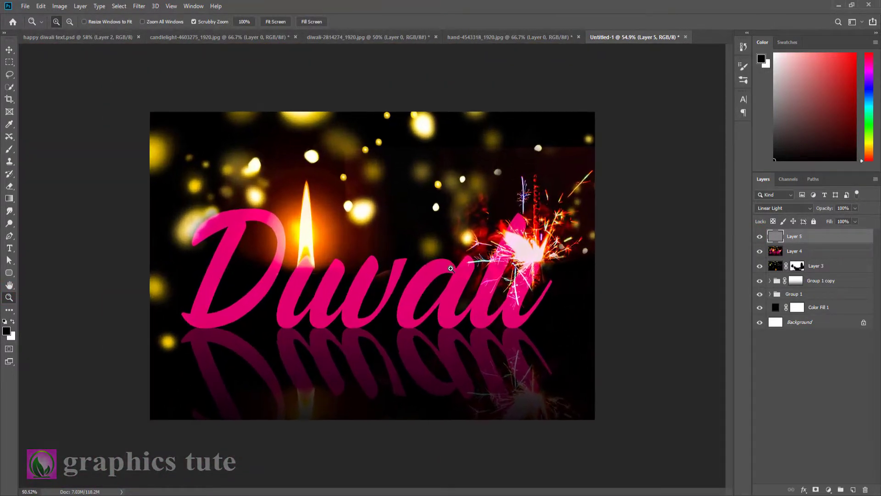